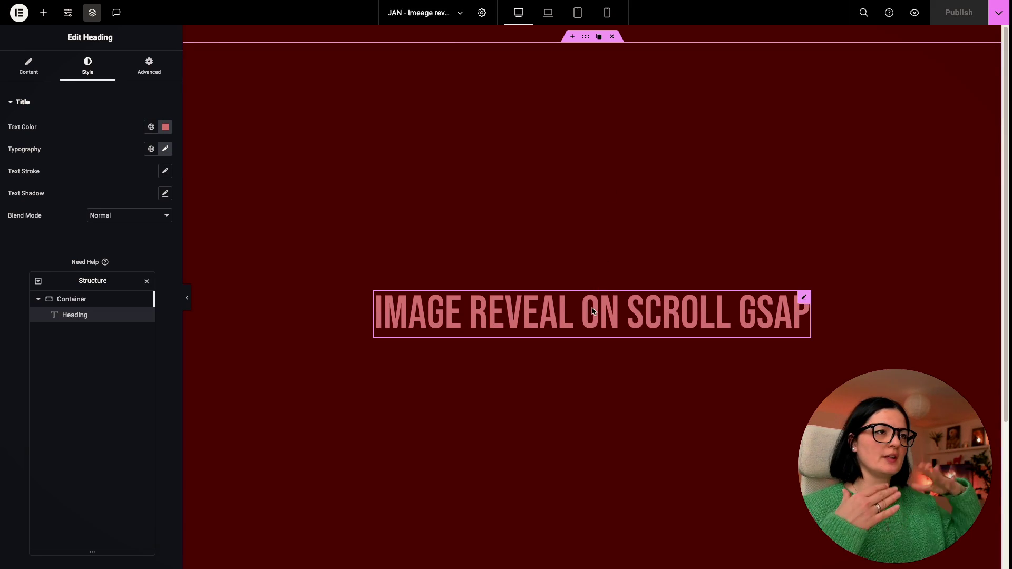
Scroll the canvas down to the empty drop area below the pink heading.
scroll(580, 366, down, 4)
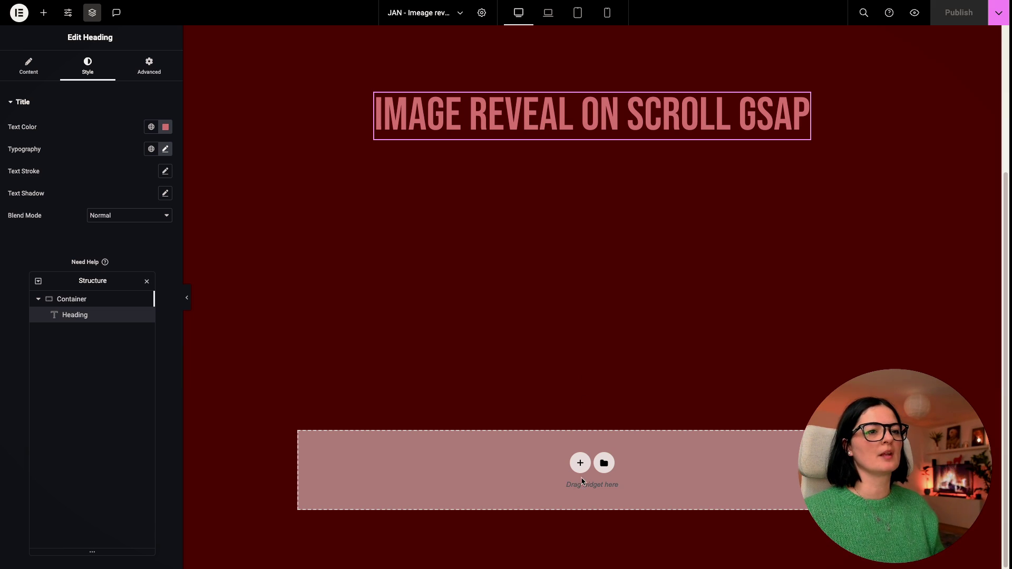
Add a single-column flexbox container below the heading with a 50vh minimum height.
click(580, 463)
click(546, 498)
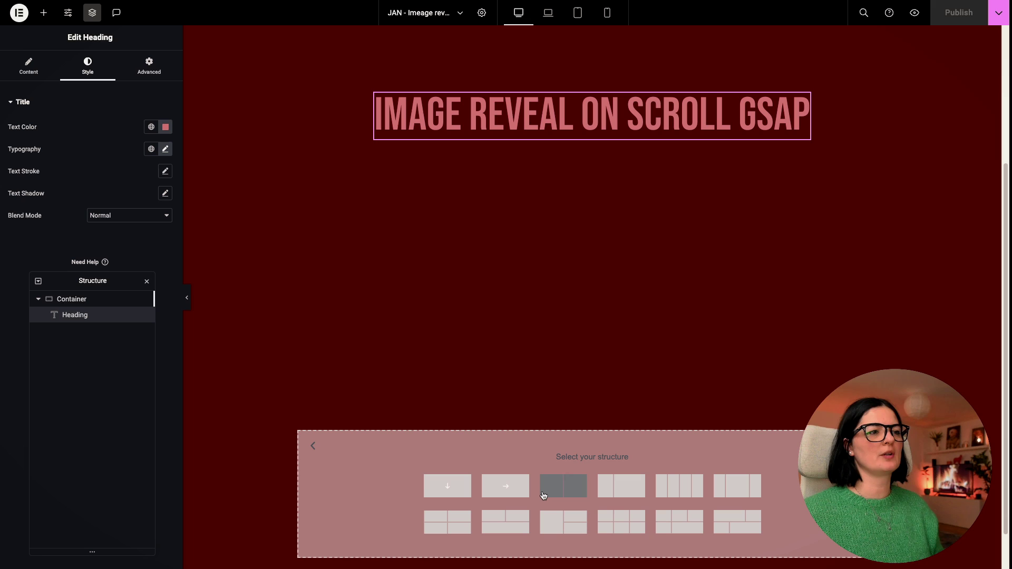
click(446, 486)
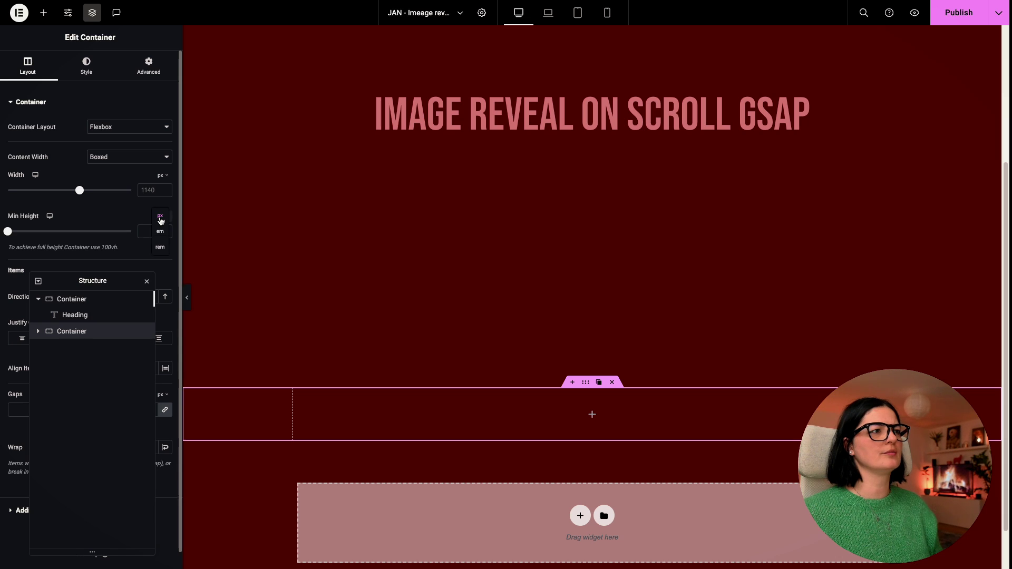
click(160, 263)
click(67, 232)
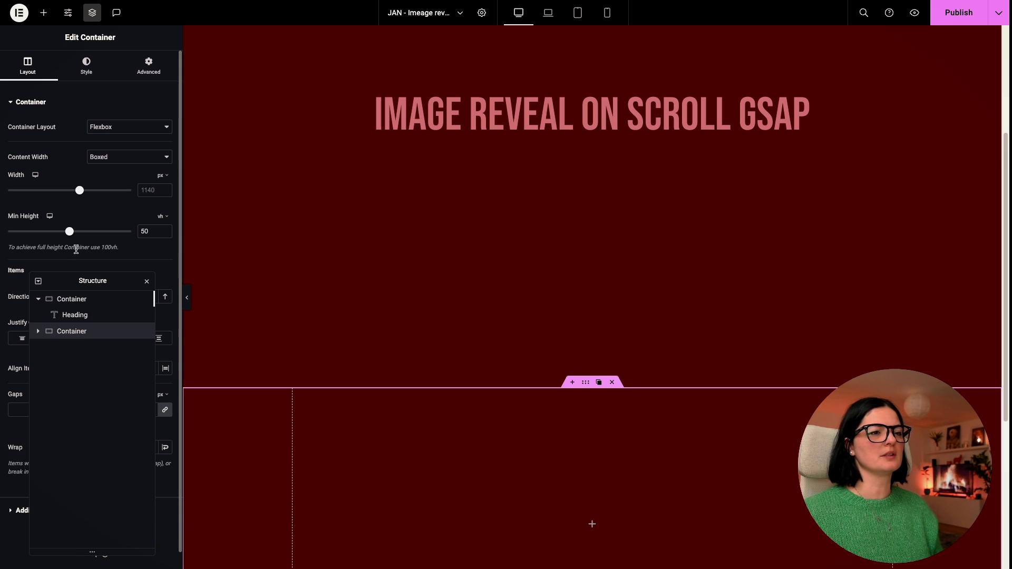
scroll(418, 452, down, 3)
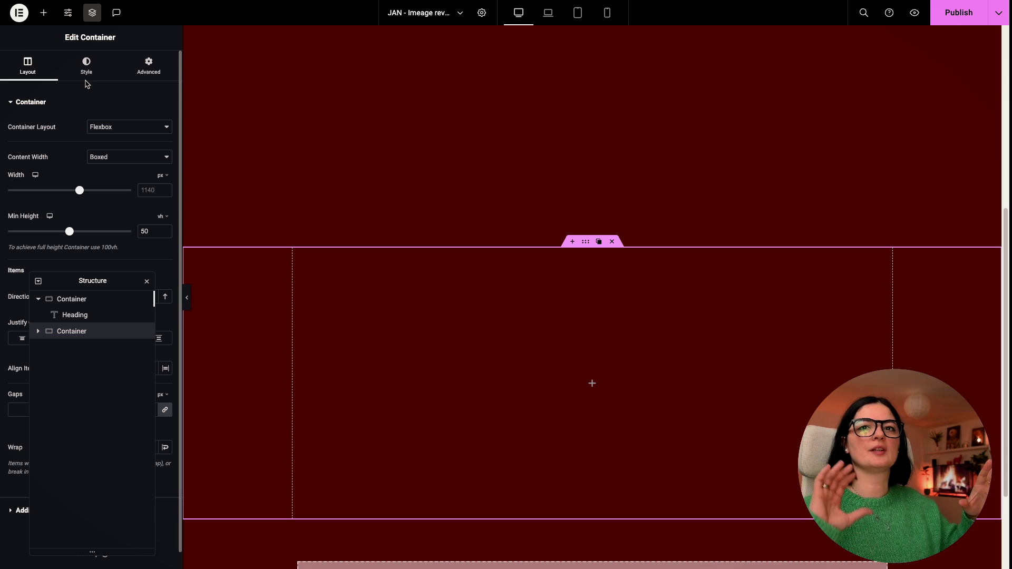
Nest an inner container in the new section and add an Image widget with the potted plant photo.
click(43, 12)
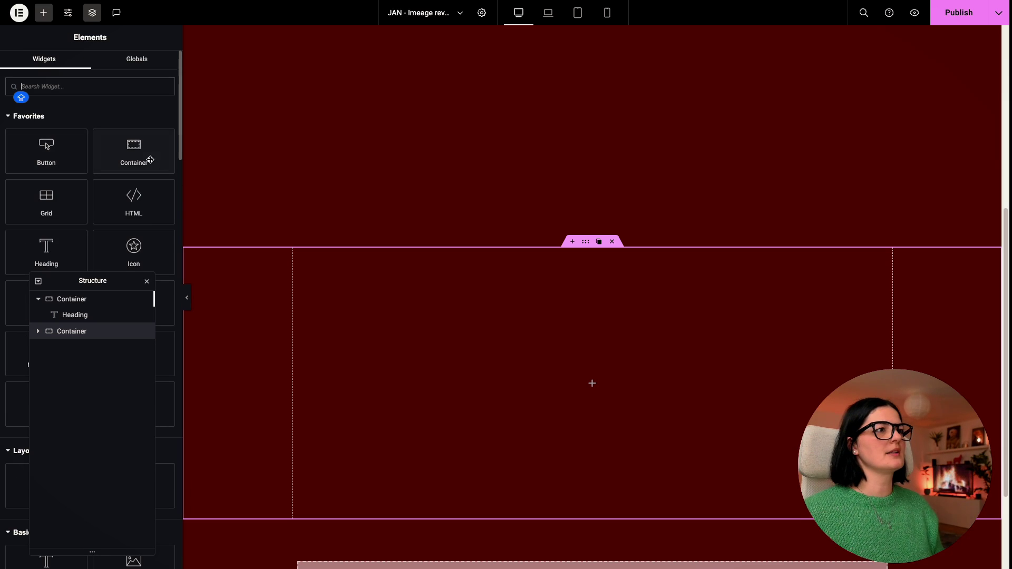
drag(136, 151, 592, 383)
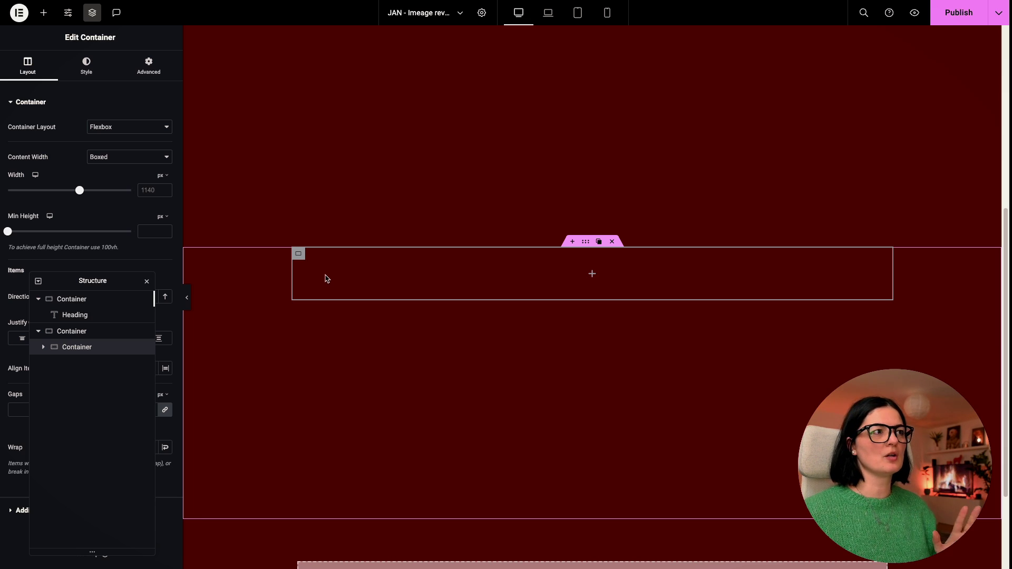
click(43, 12)
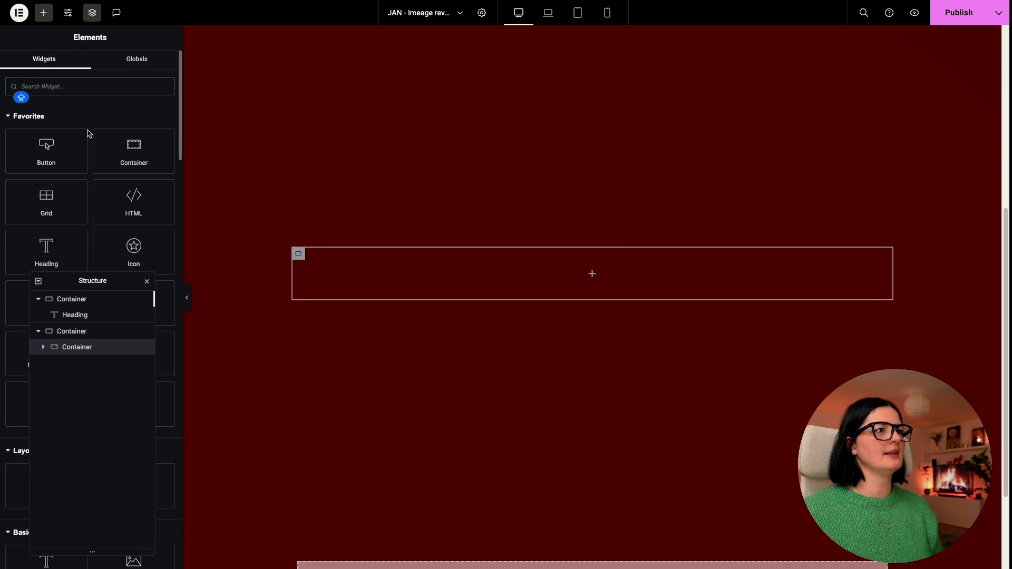
drag(104, 280, 939, 55)
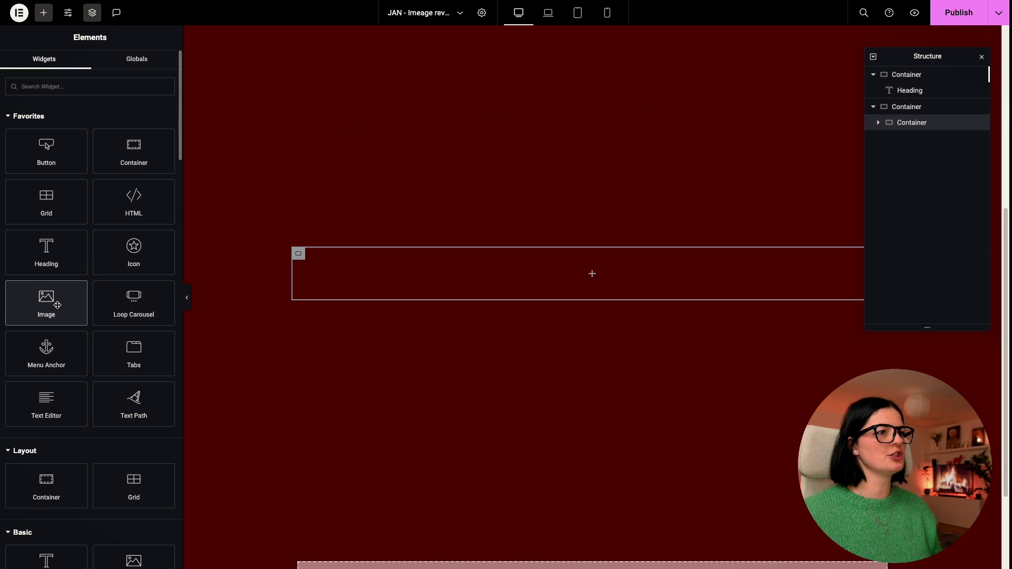
drag(57, 305, 406, 280)
click(91, 166)
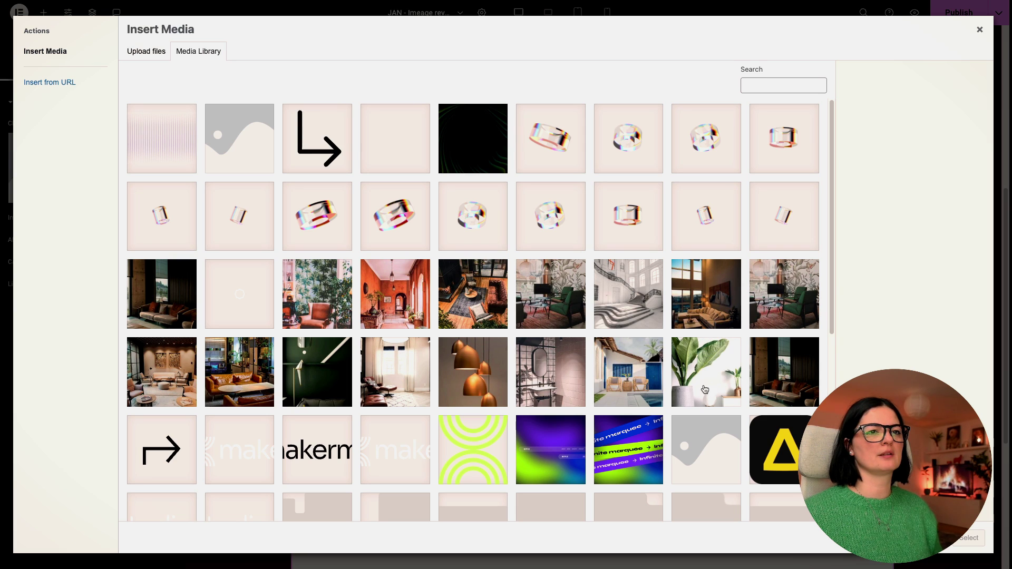
click(707, 391)
Insert the plant photo and give the image widget a custom 40% width.
click(968, 538)
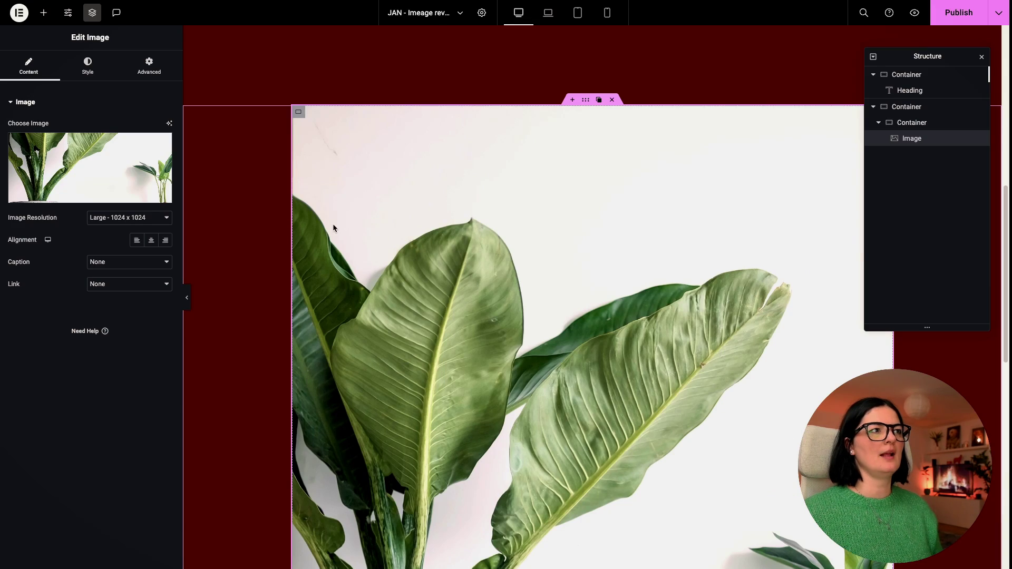
click(149, 66)
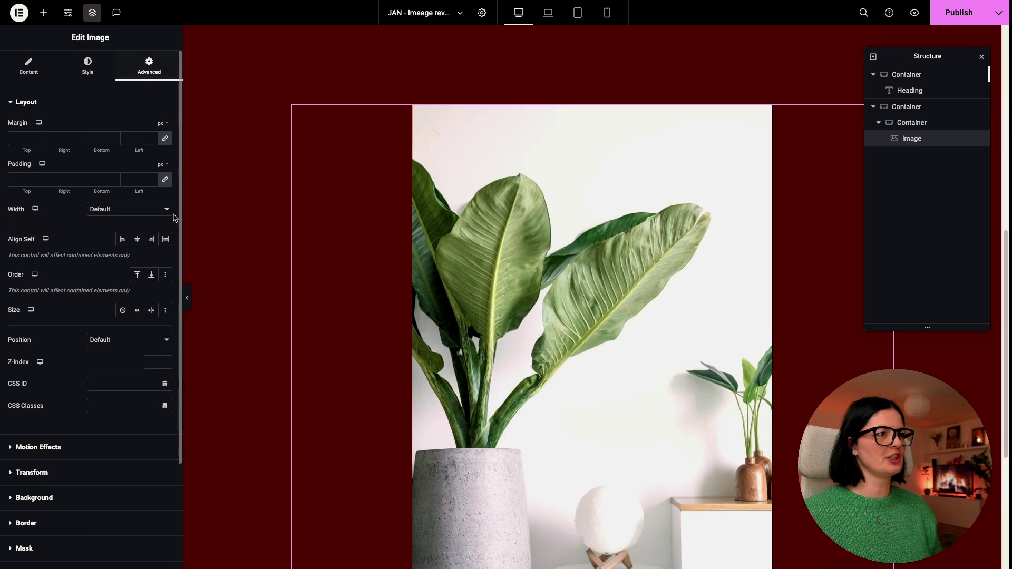
click(128, 209)
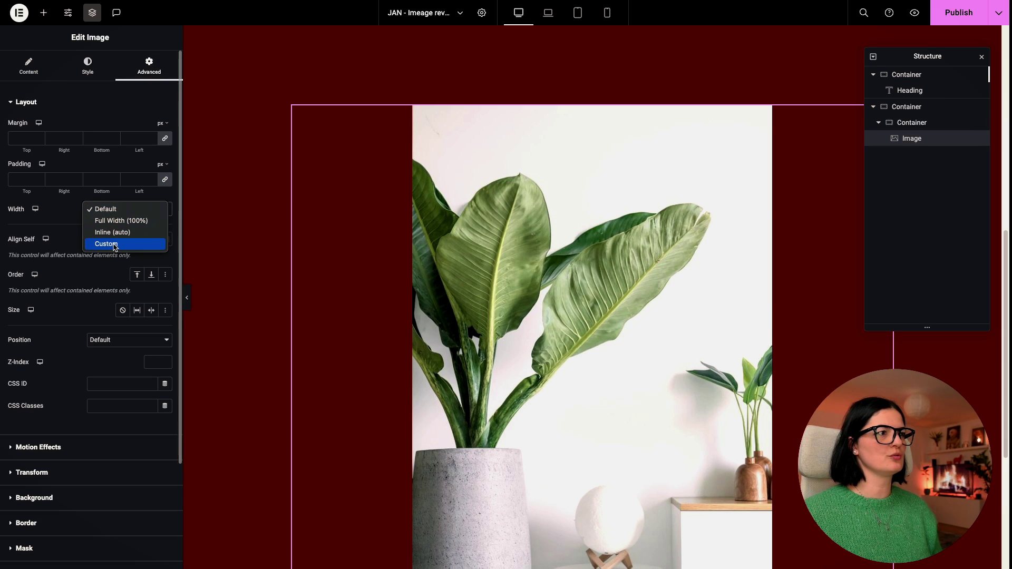
click(130, 242)
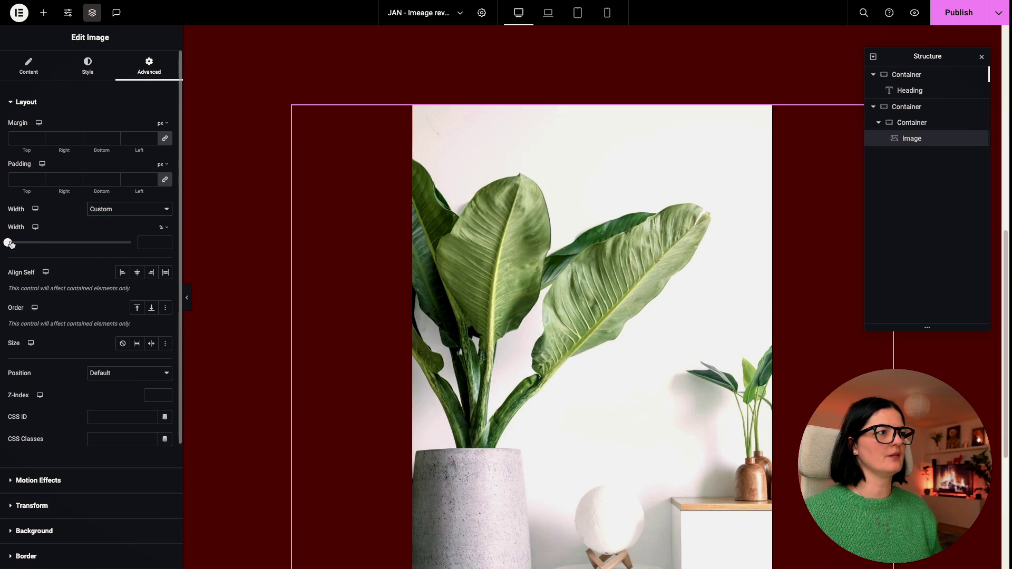
drag(10, 245, 61, 249)
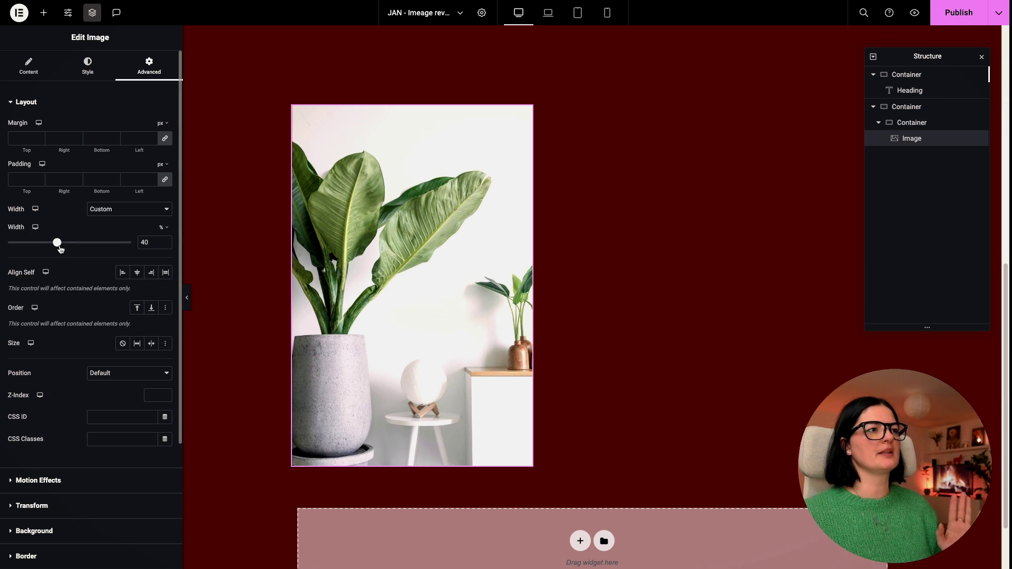
Style the image at 100% width and max width, 70vh height, with Object Fit Contain.
click(88, 65)
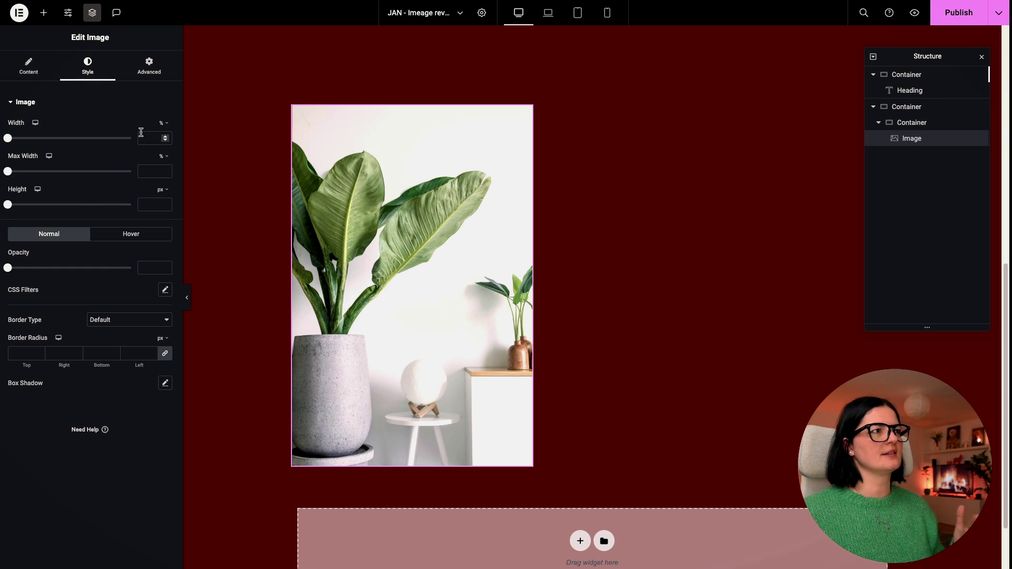
drag(8, 138, 132, 138)
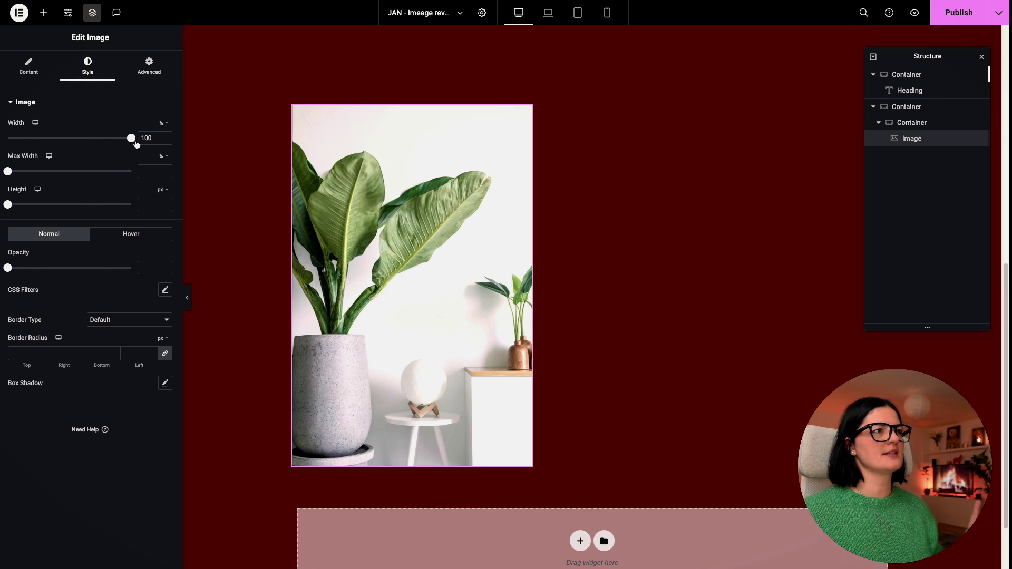
drag(7, 171, 131, 171)
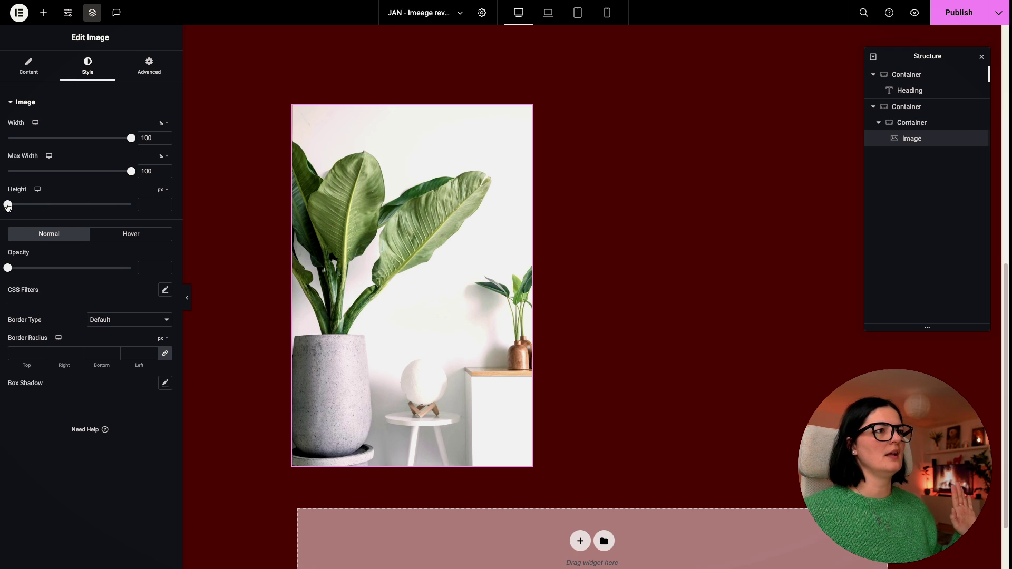
drag(7, 204, 107, 204)
click(164, 190)
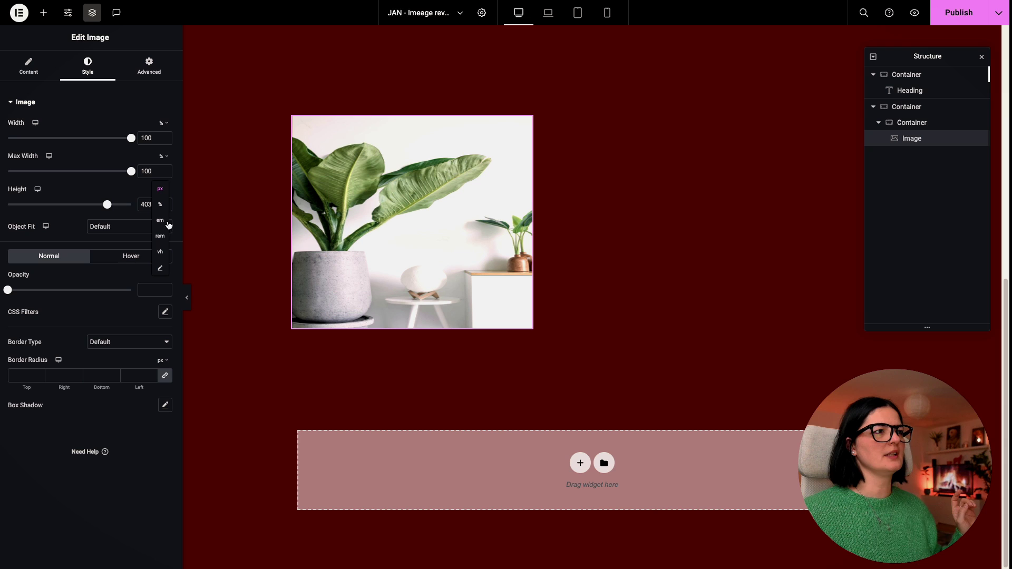
click(165, 257)
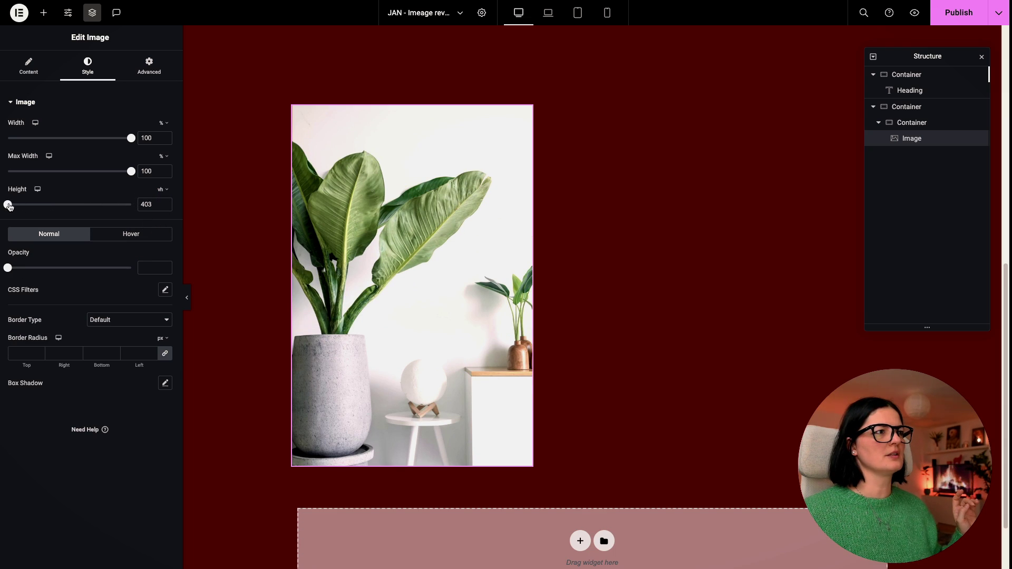
drag(8, 205, 71, 211)
click(111, 226)
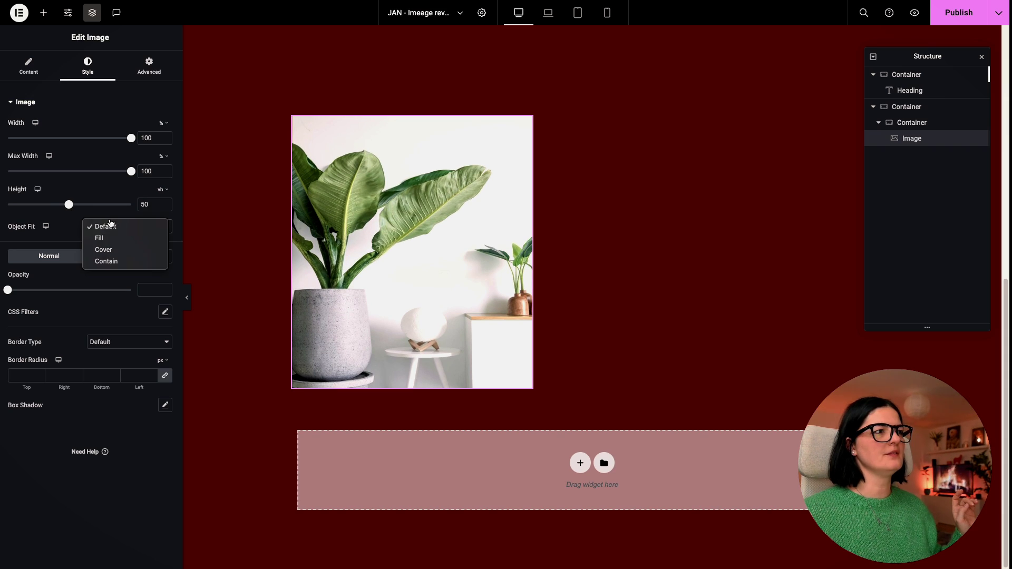
click(127, 262)
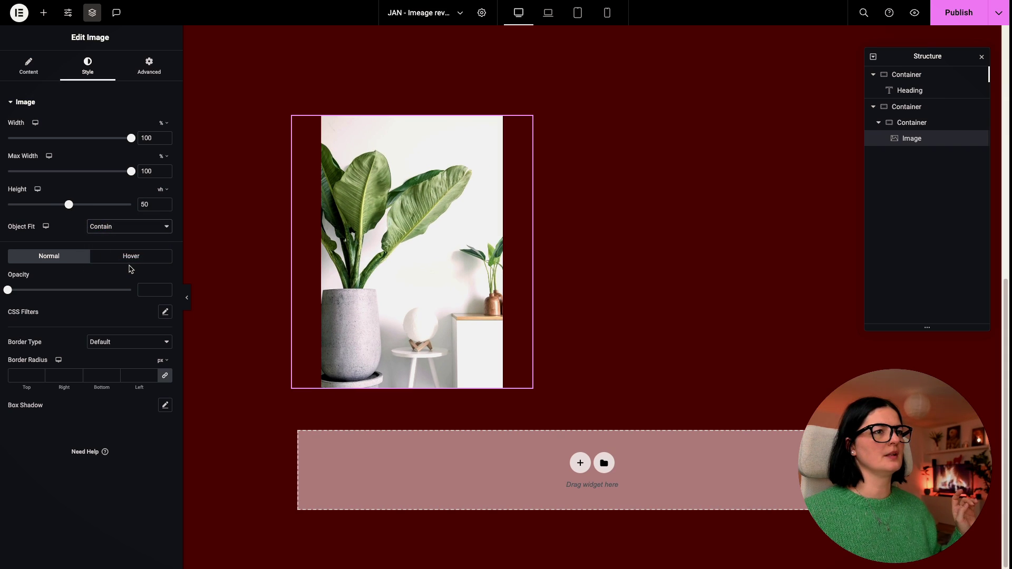
drag(69, 207, 94, 209)
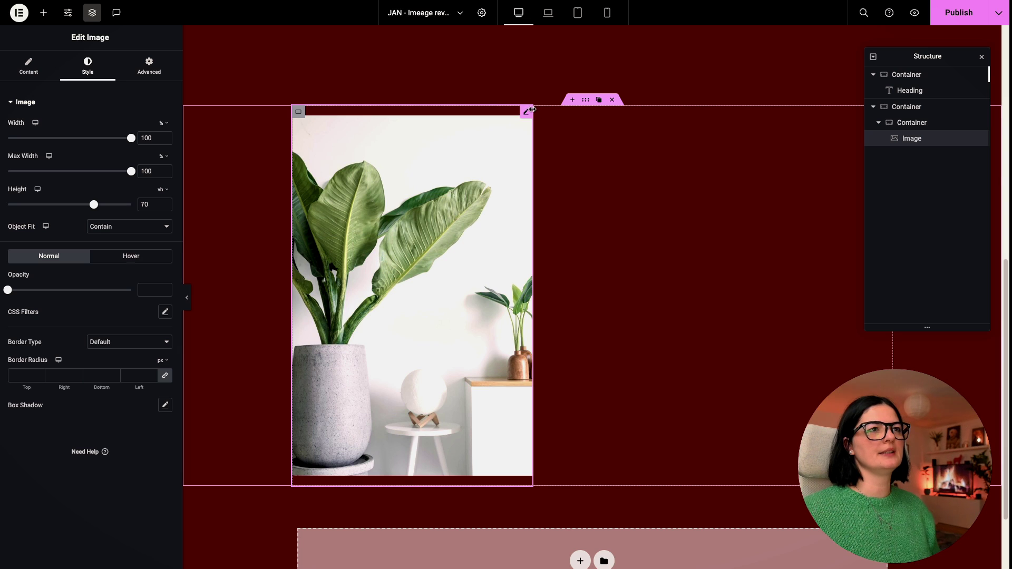
Add a Heading widget below the plant image in the inner container.
click(298, 111)
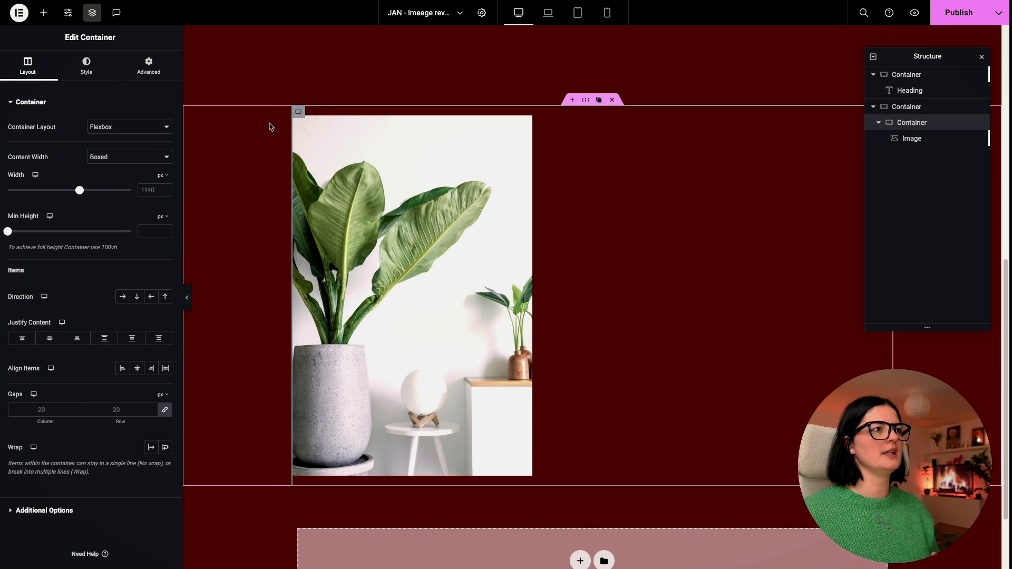
click(45, 12)
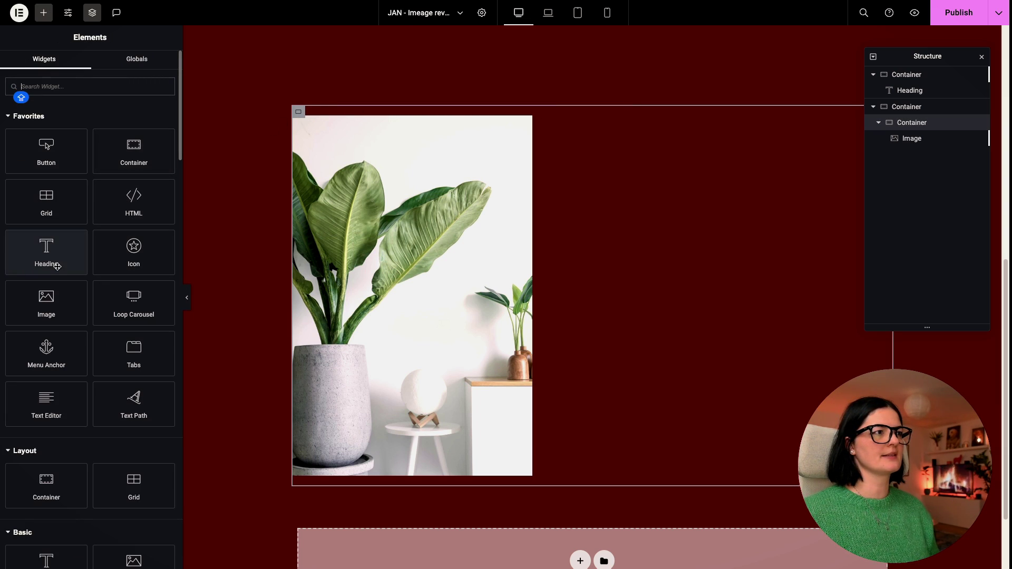
click(47, 256)
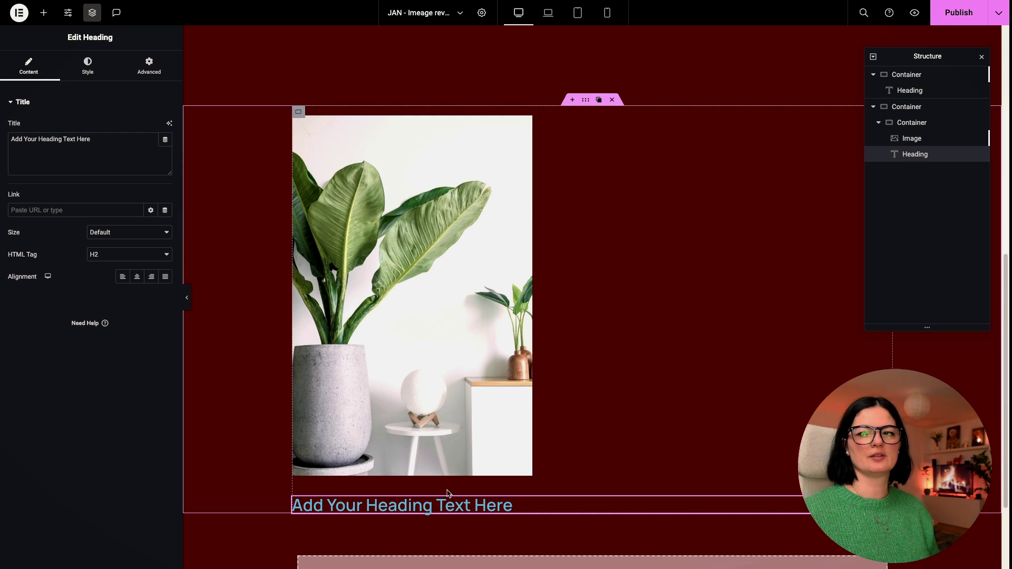
Replace the new heading's placeholder title with IMAGE ONE.
click(904, 123)
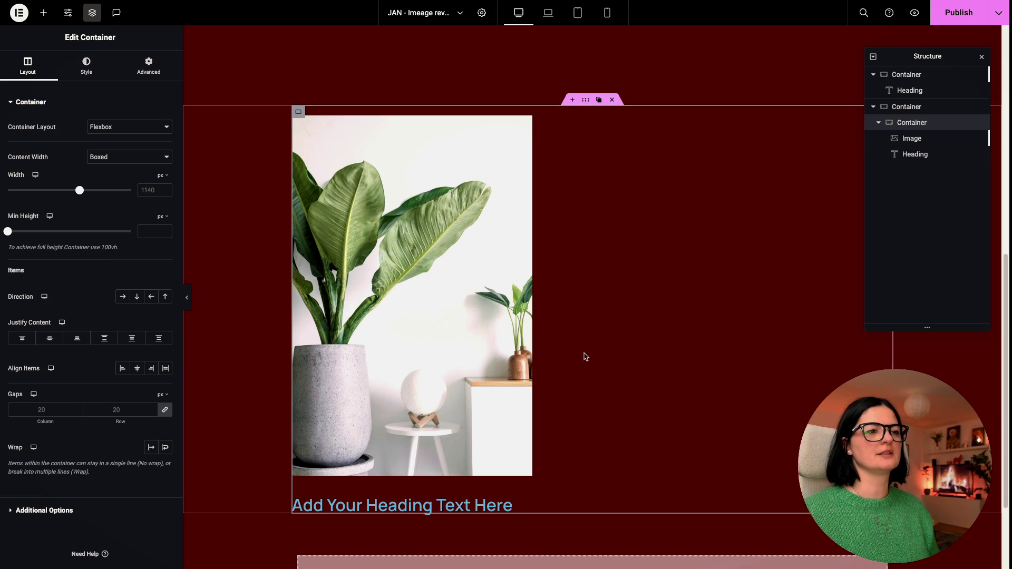
click(432, 505)
triple_click(101, 146)
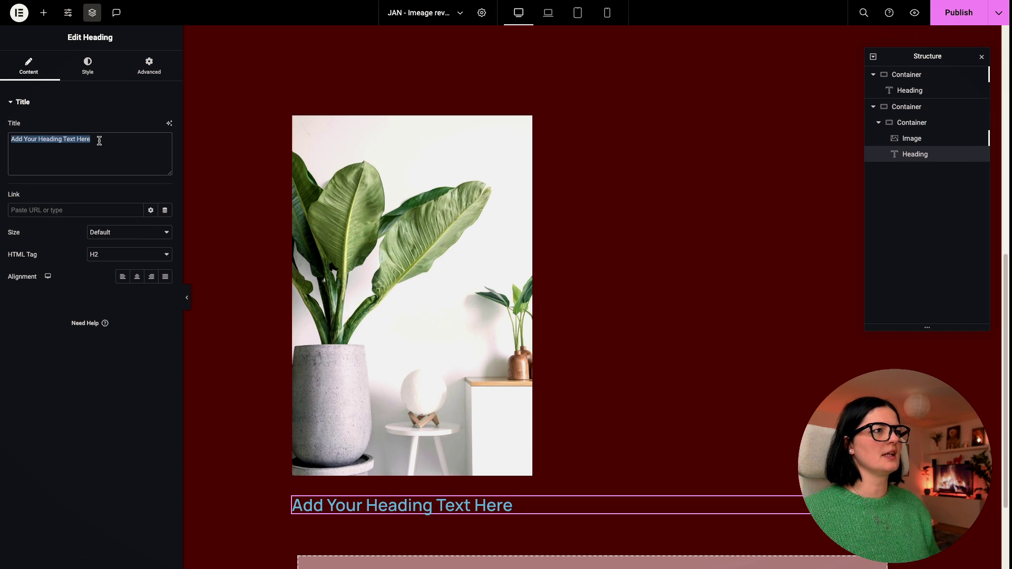
text(iM)
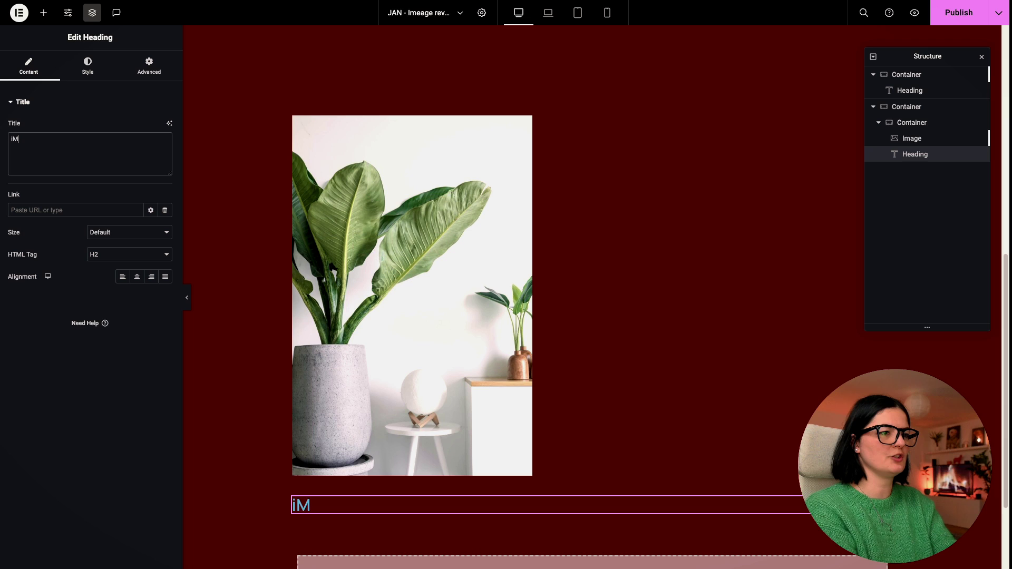
key(BackSpace)
text(IMAGE)
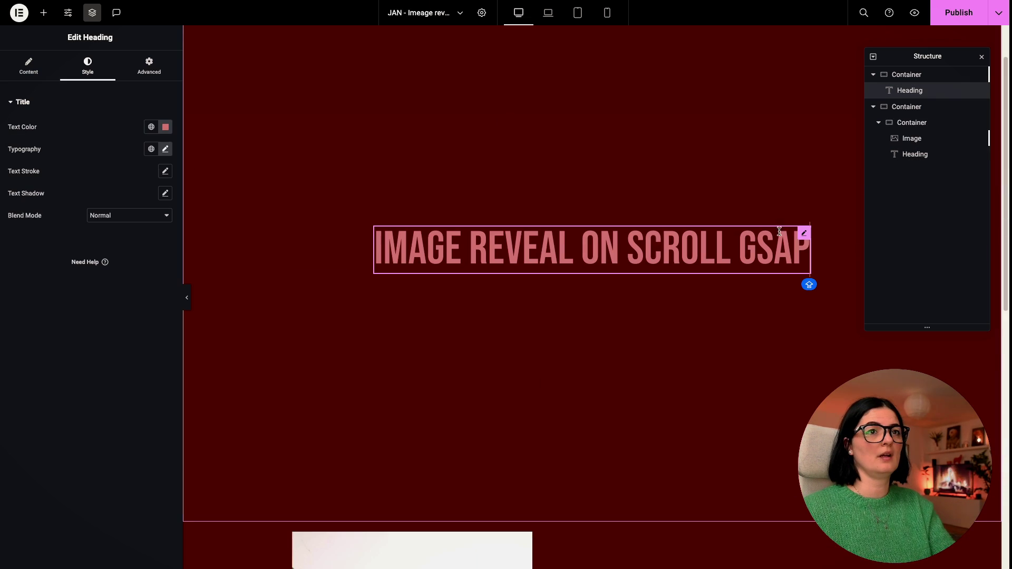
Copy the main title and paste its pink condensed style onto the IMAGE ONE heading.
right_click(801, 235)
click(818, 285)
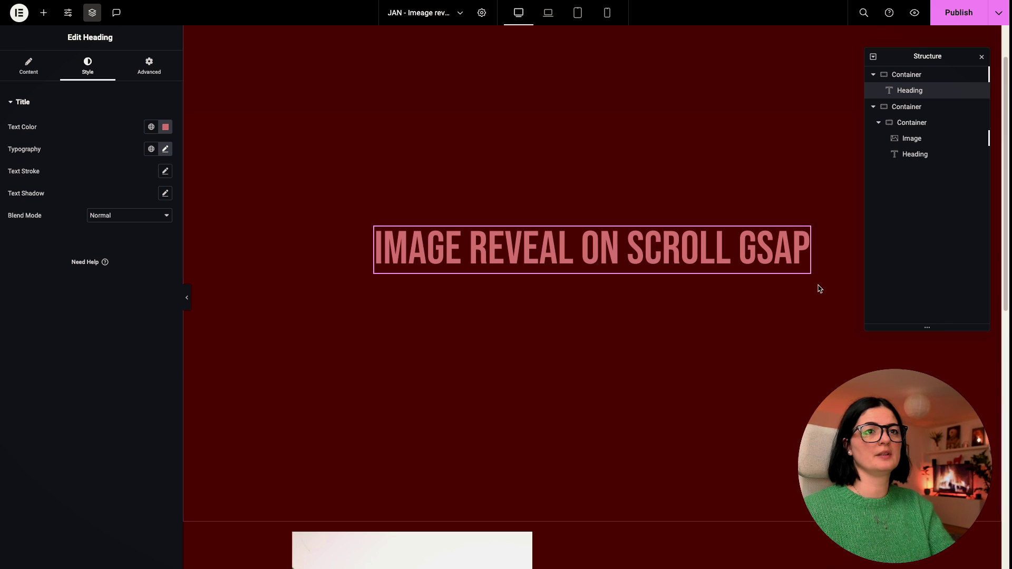
scroll(818, 284, down, 10)
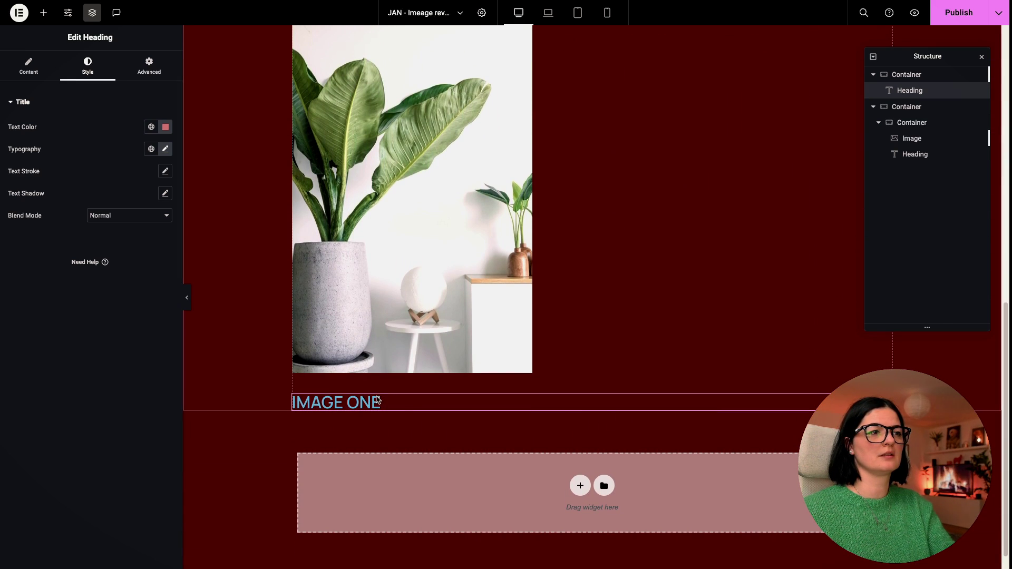
right_click(881, 402)
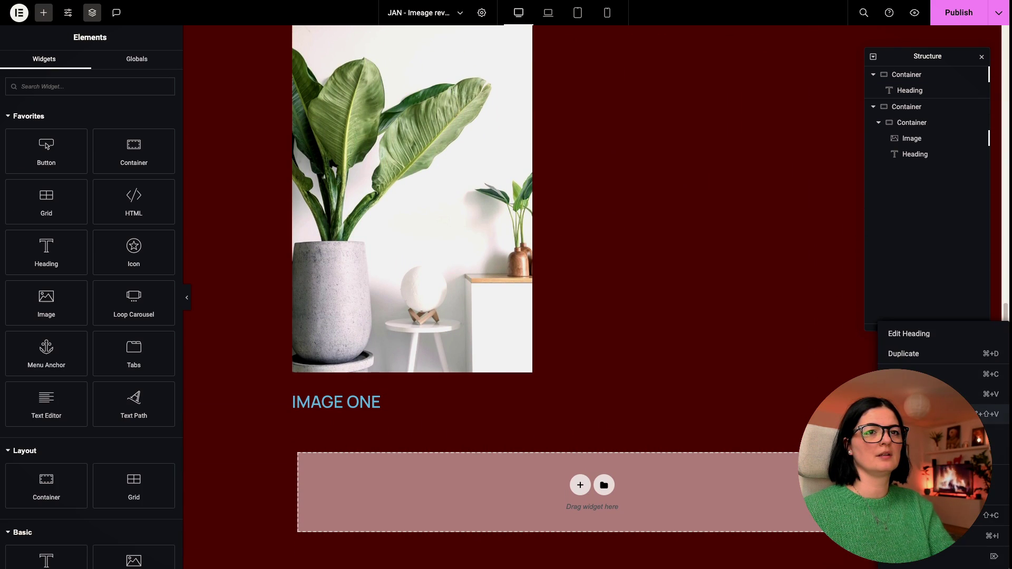
click(906, 414)
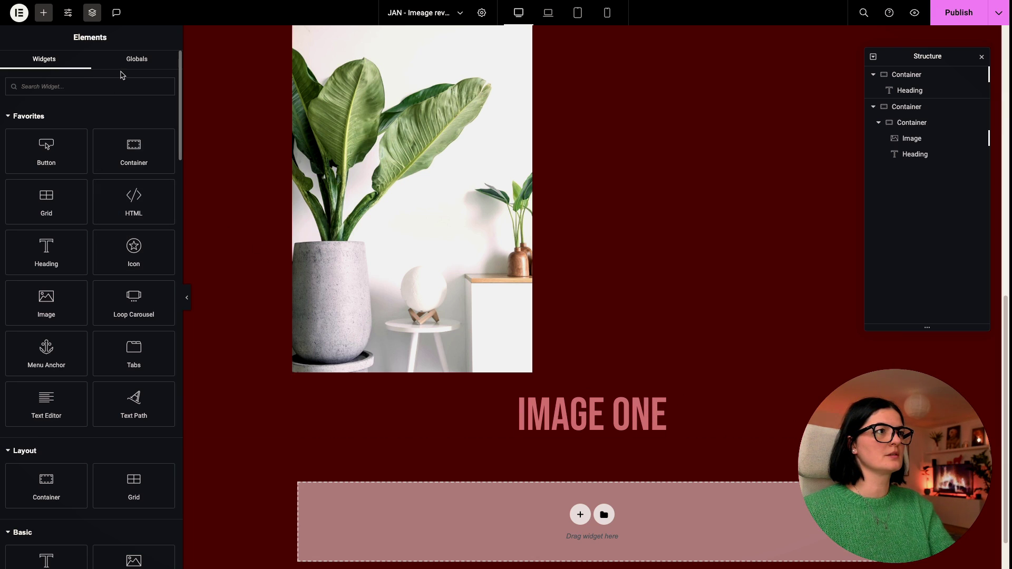
Set IMAGE ONE's Align Self to Start and its typography size to 3.5 rem.
click(533, 412)
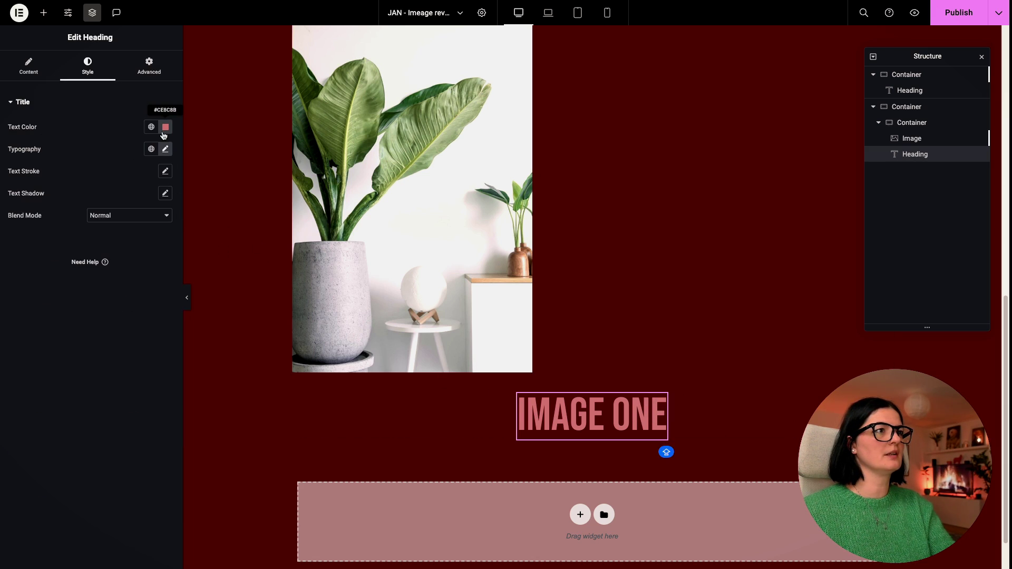
click(149, 66)
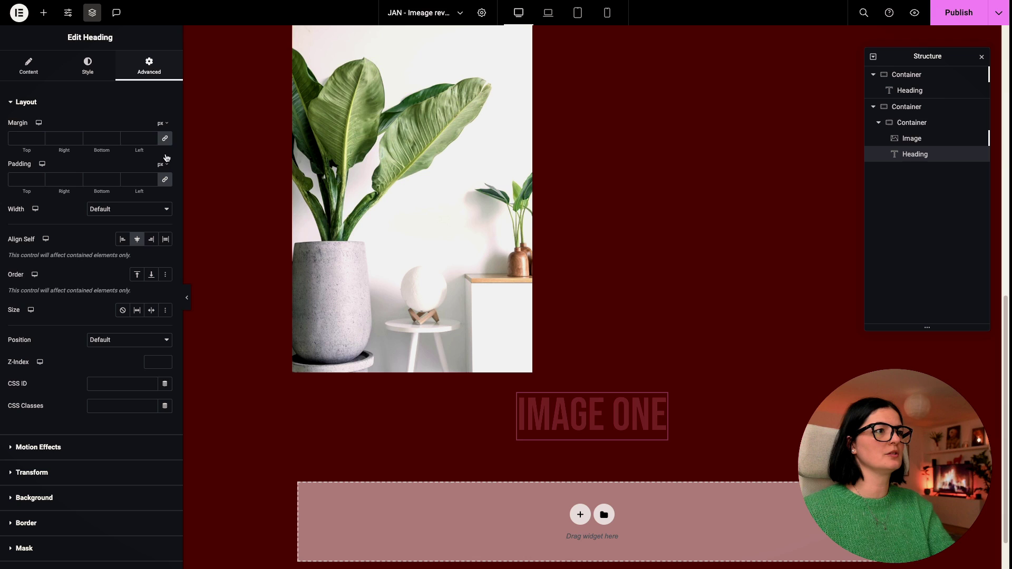
click(122, 241)
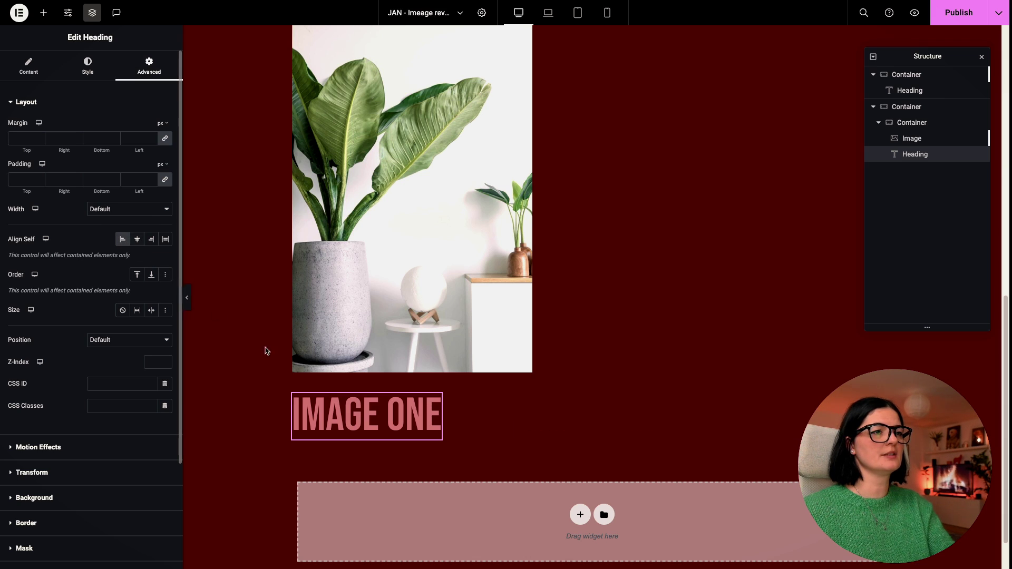
click(71, 69)
click(165, 149)
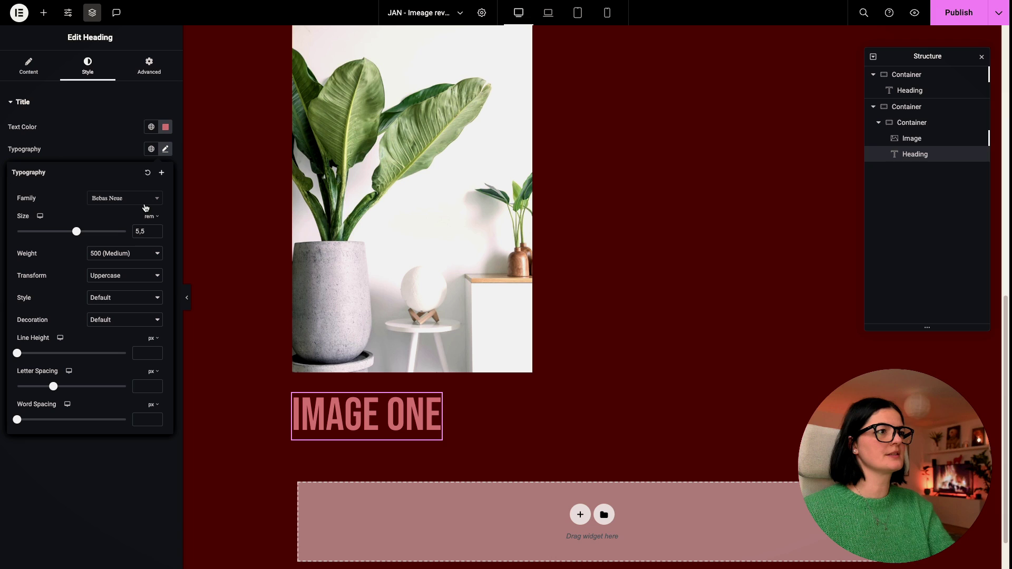
drag(80, 234, 55, 235)
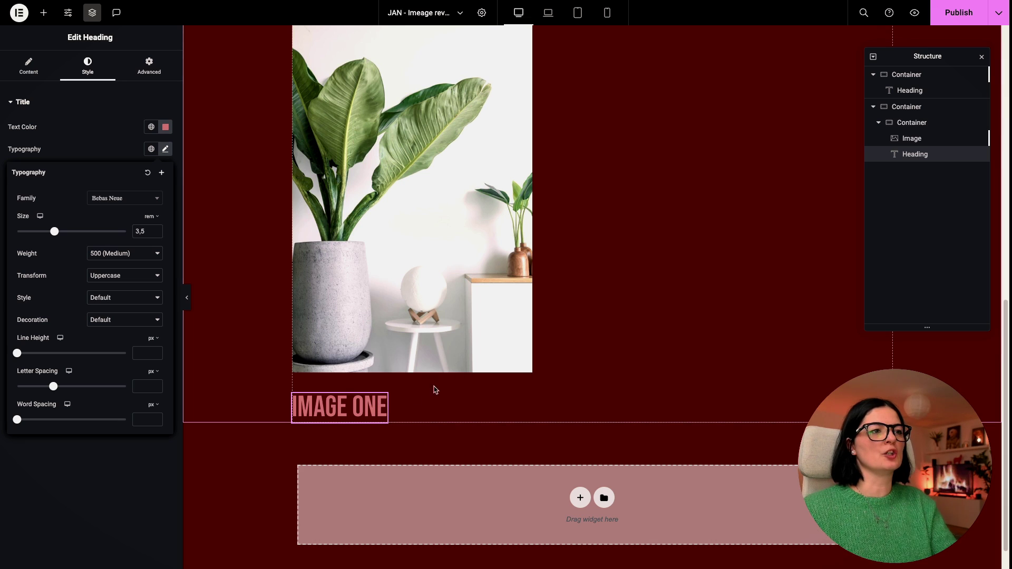
scroll(569, 380, up, 3)
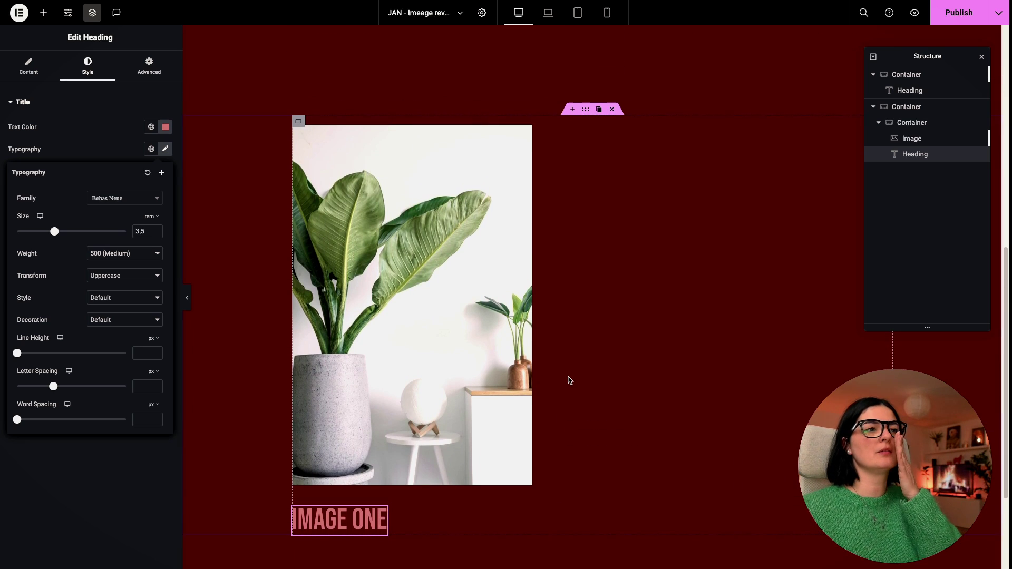
Duplicate the image-and-heading container and set the copy's Align Items to End.
right_click(298, 127)
click(327, 157)
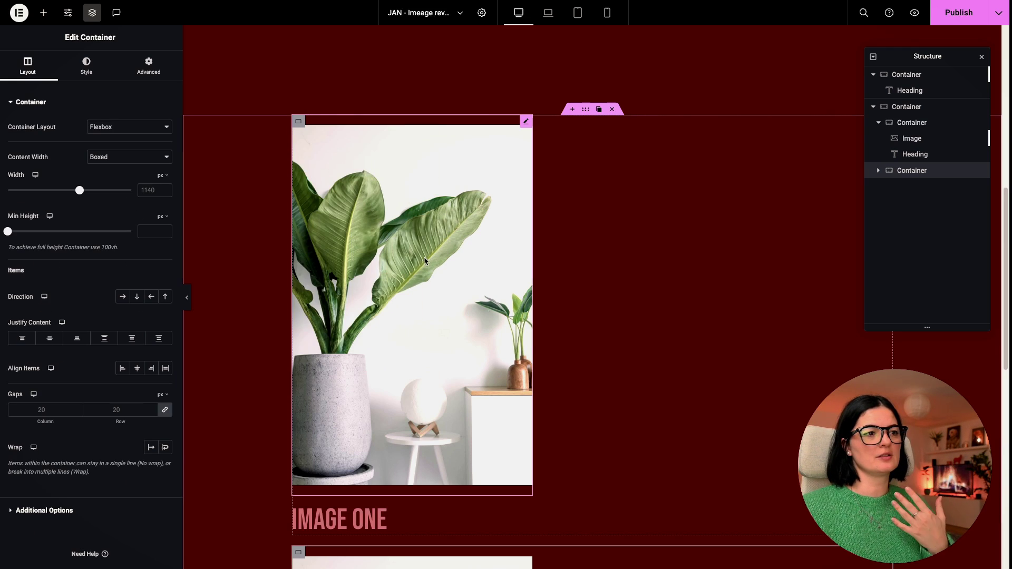
scroll(316, 396, down, 3)
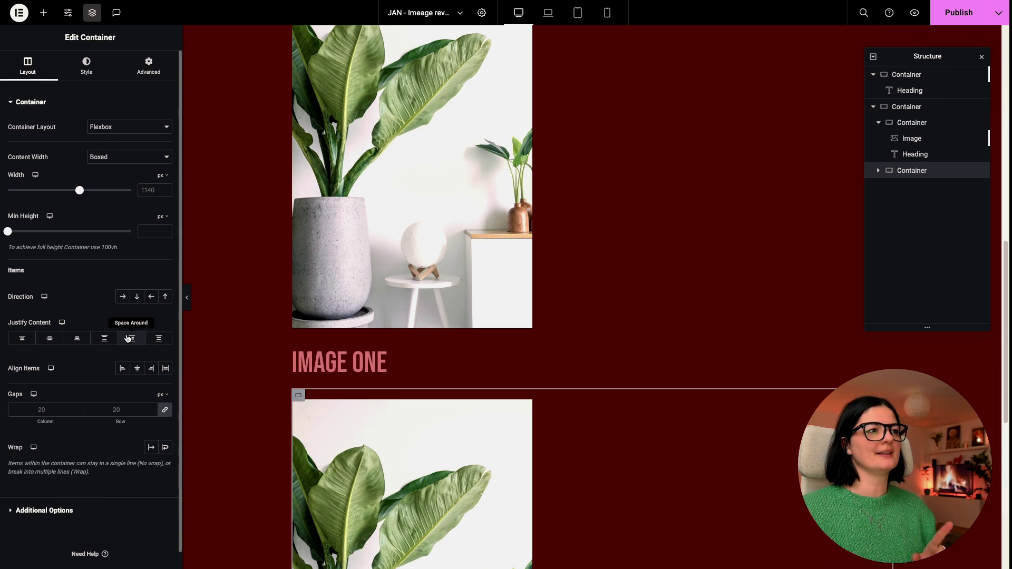
click(151, 368)
scroll(628, 445, down, 5)
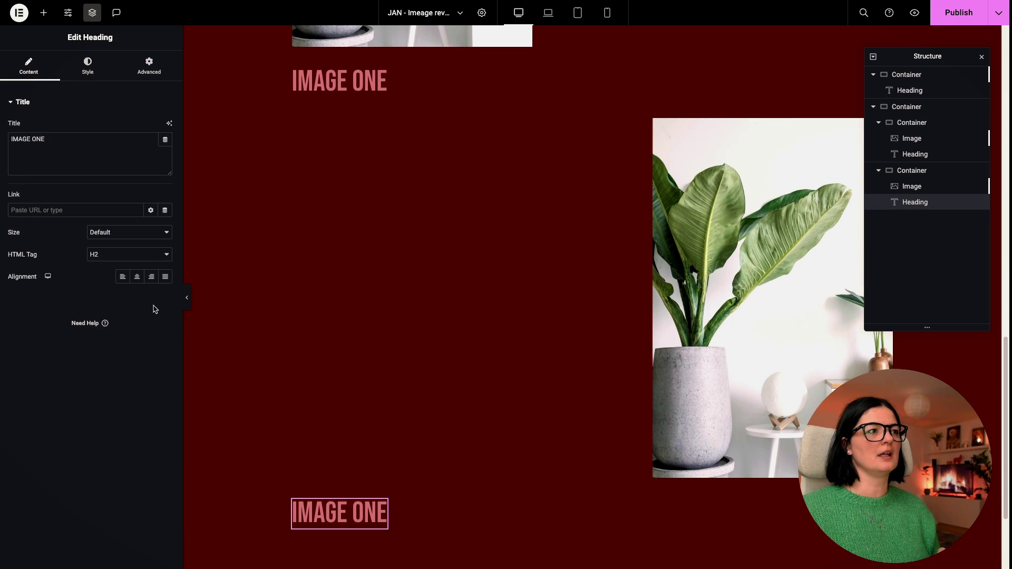
Set the copied heading's Align Self to End and retitle it IMAGE TWO.
click(151, 64)
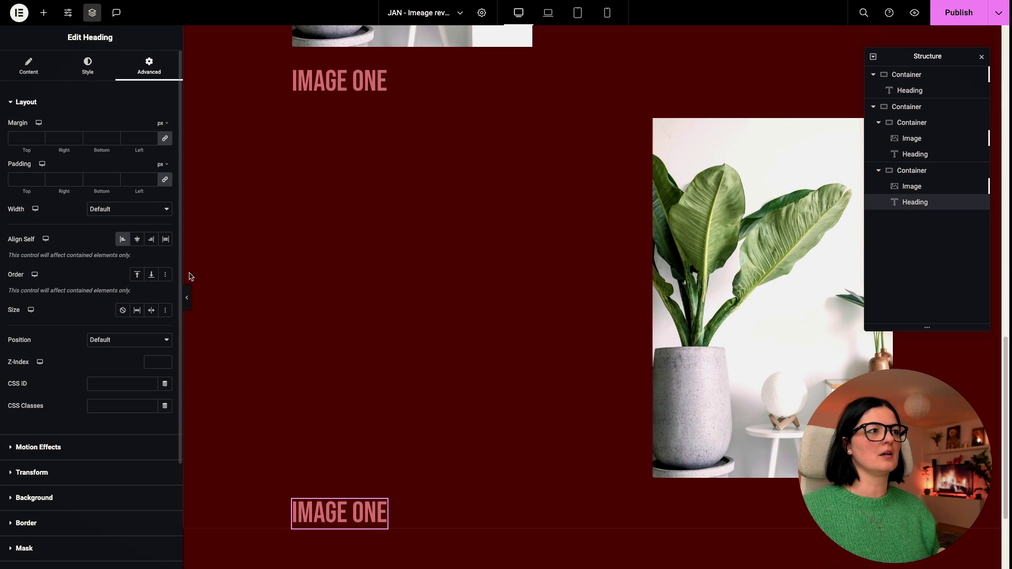
click(151, 240)
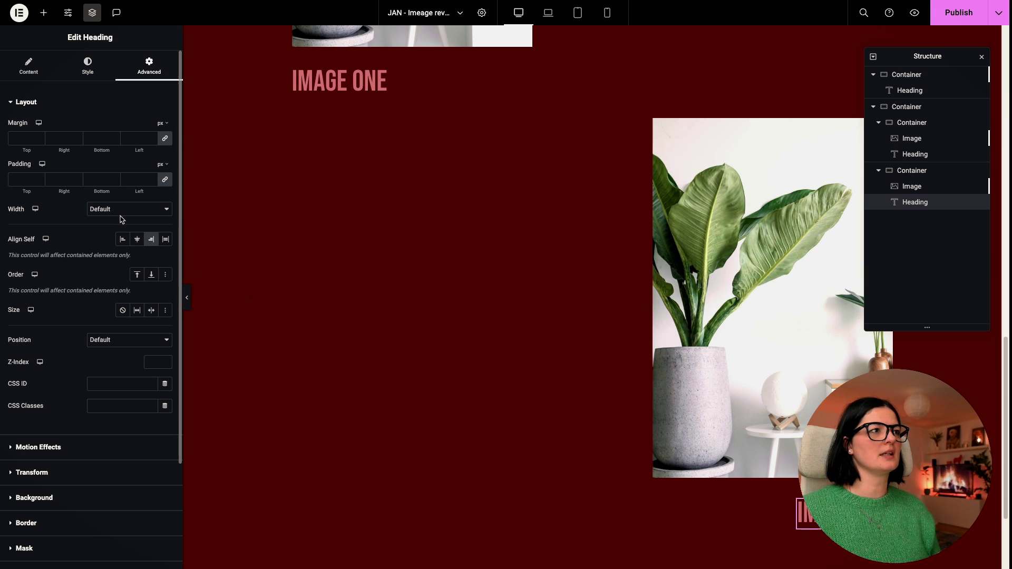
click(28, 66)
click(44, 146)
key(BackSpace)
key(BackSpace)
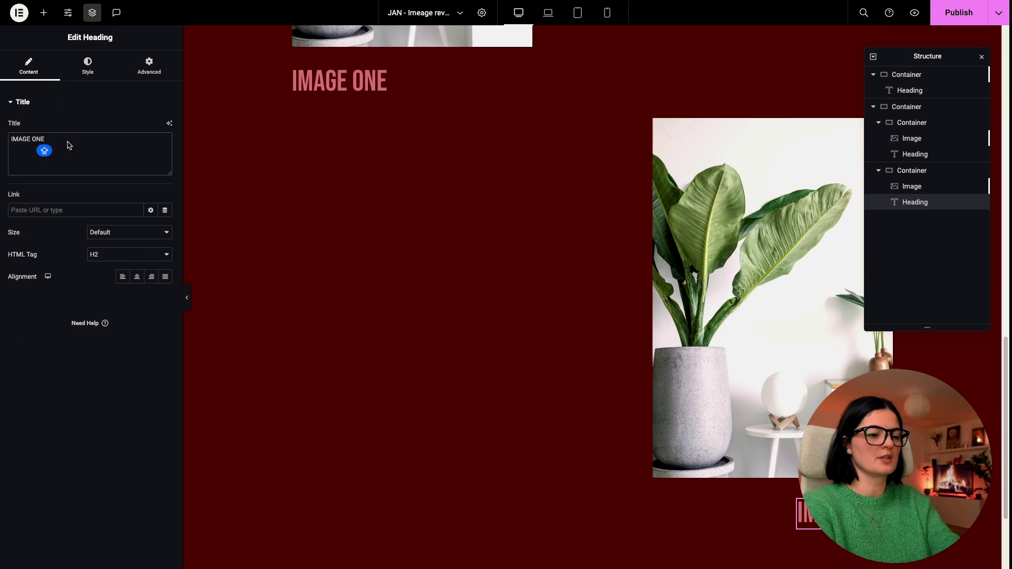
text(TWO)
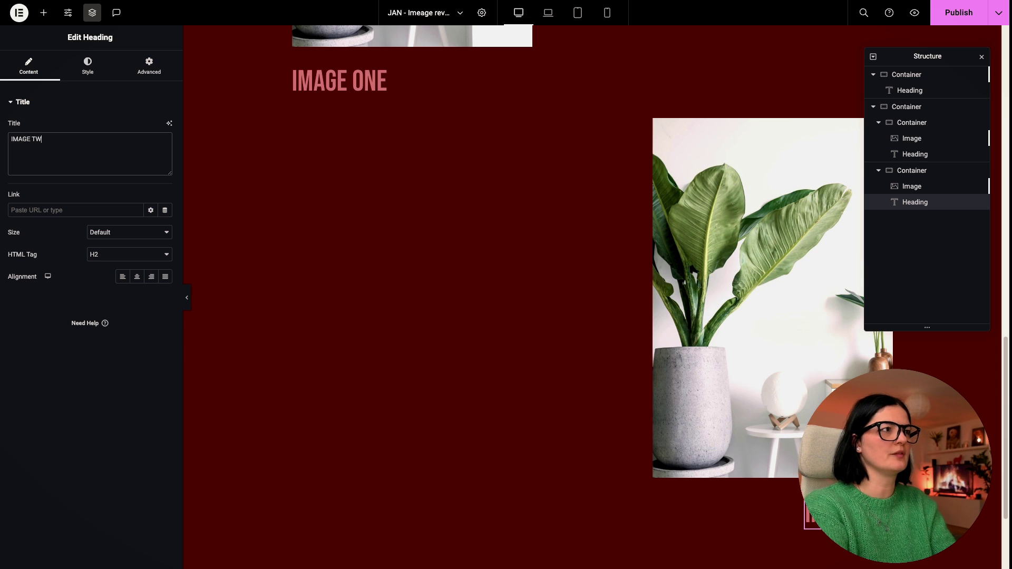
scroll(729, 490, up, 5)
click(730, 493)
Replace the right-hand image with the blue house with pool photo.
click(163, 195)
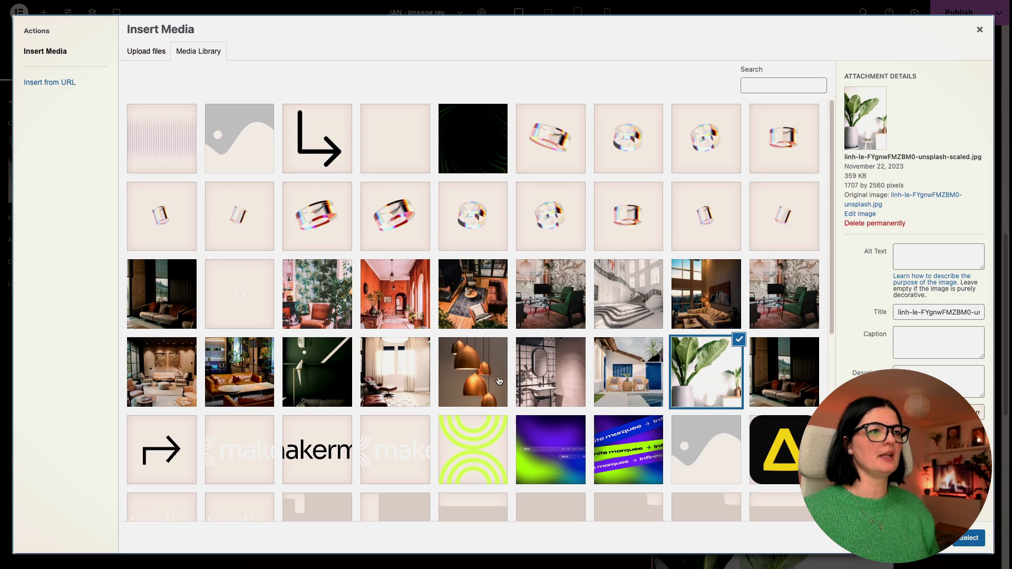
click(633, 368)
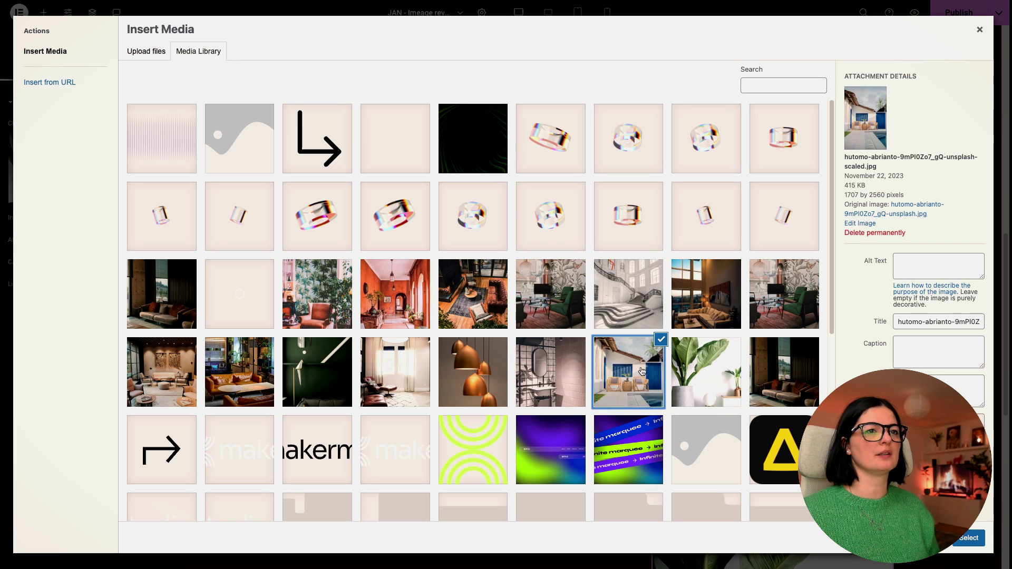
key(Return)
Publish the page changes.
scroll(402, 377, down, 5)
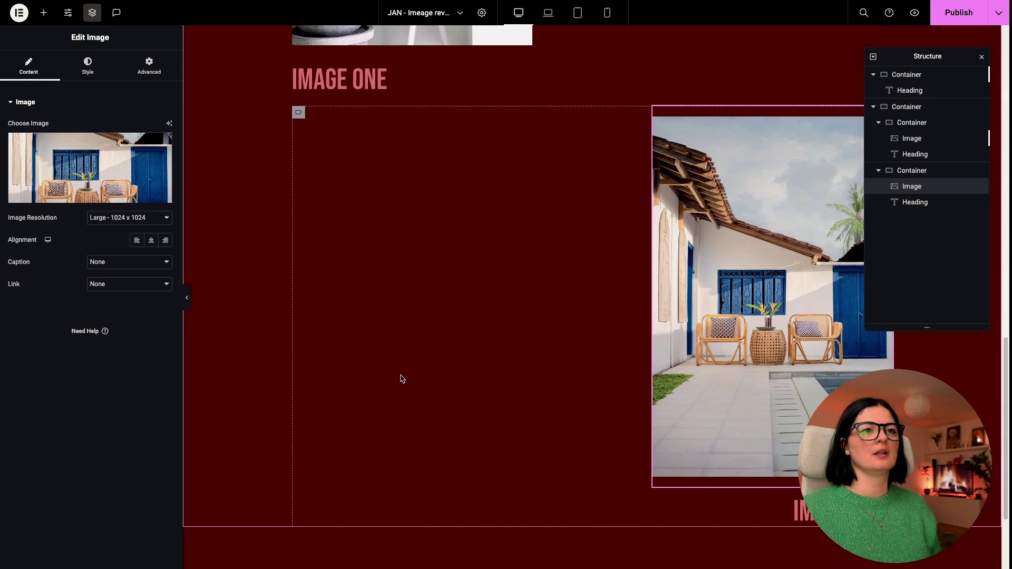
scroll(402, 377, up, 6)
scroll(400, 377, down, 6)
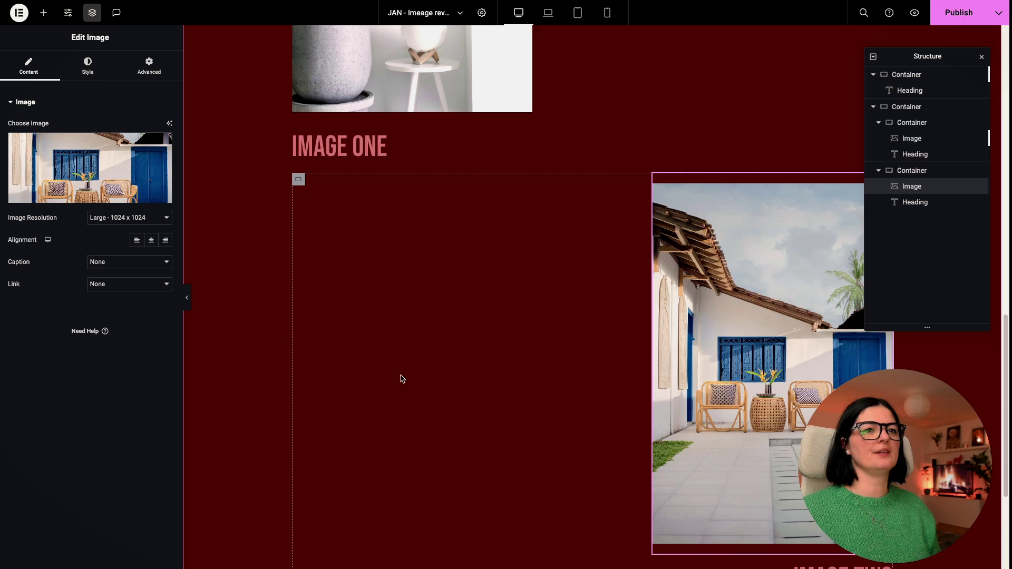
click(952, 13)
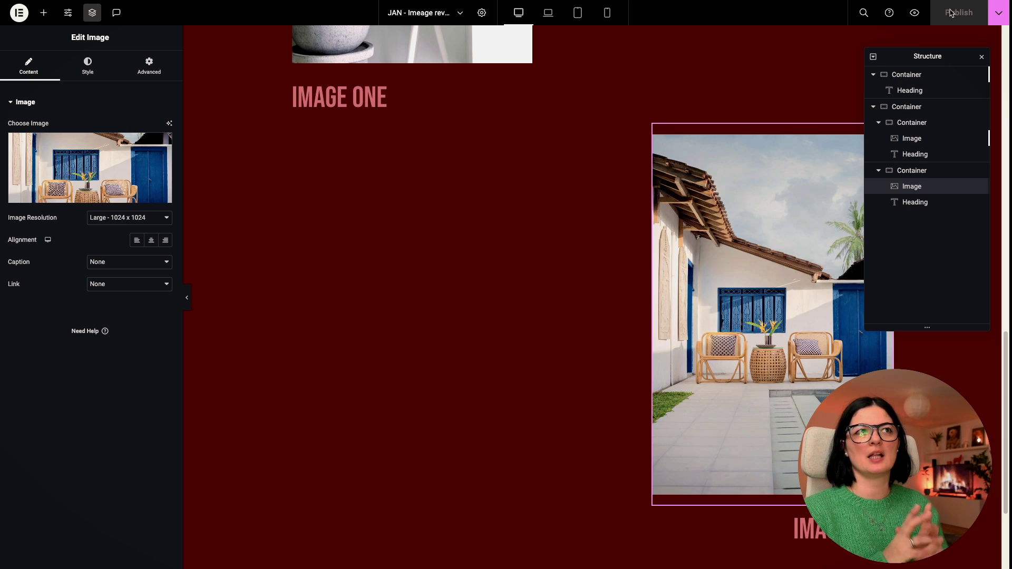
Add an HTML widget in a new bottom container and paste in the GSAP ScrollTrigger reveal script.
scroll(578, 461, down, 3)
click(578, 461)
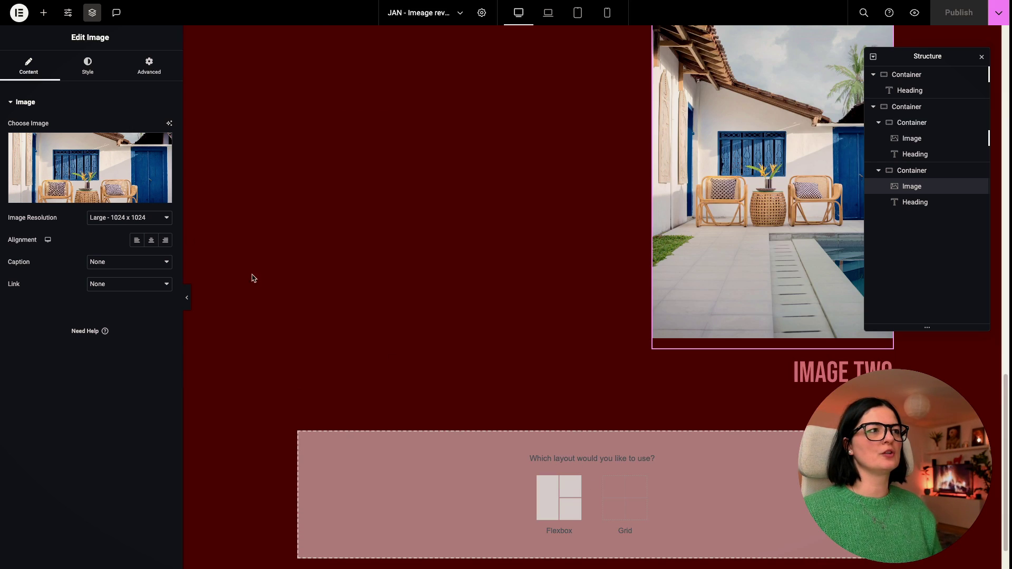
click(44, 12)
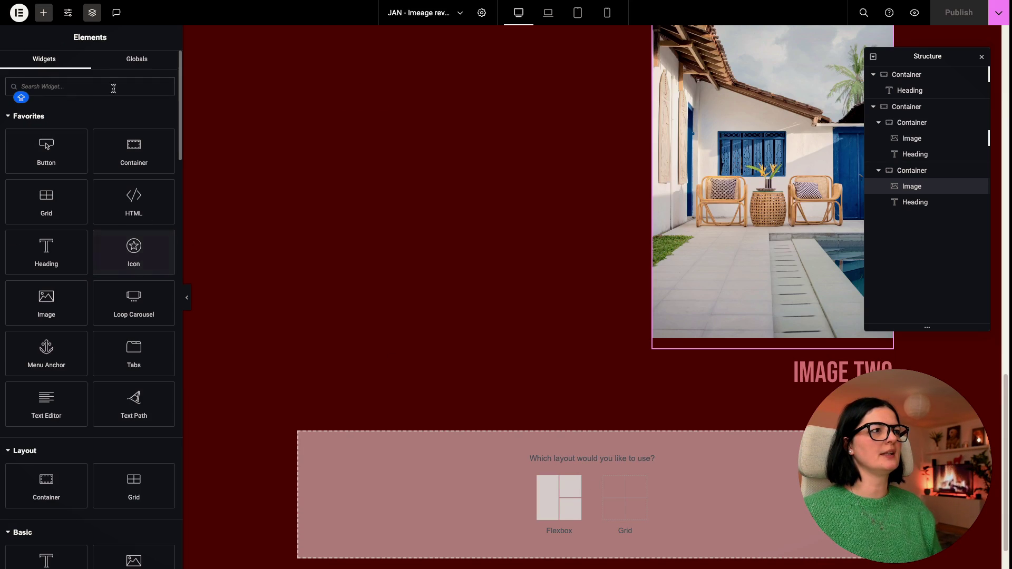
drag(134, 249, 789, 376)
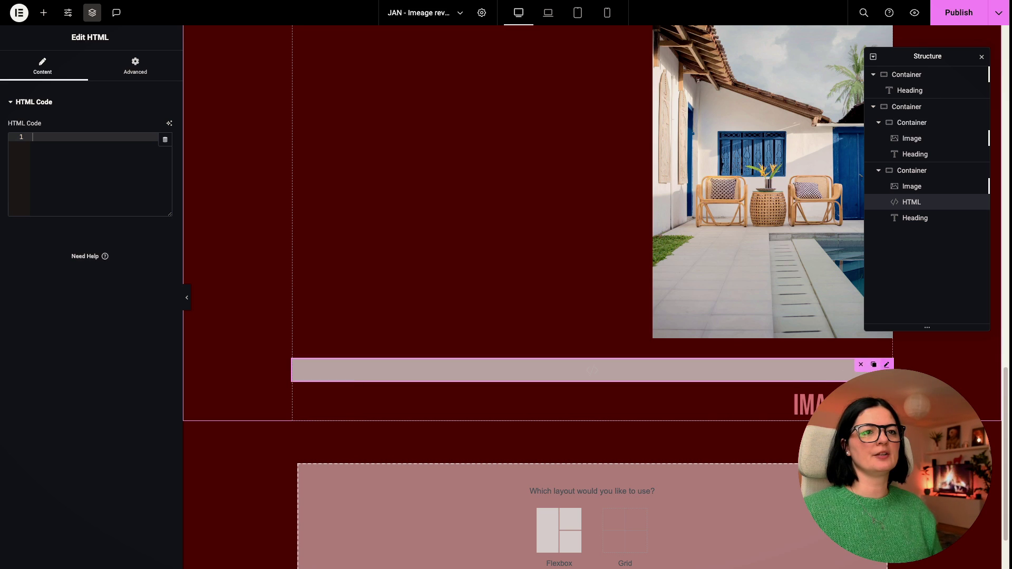
drag(369, 370, 477, 477)
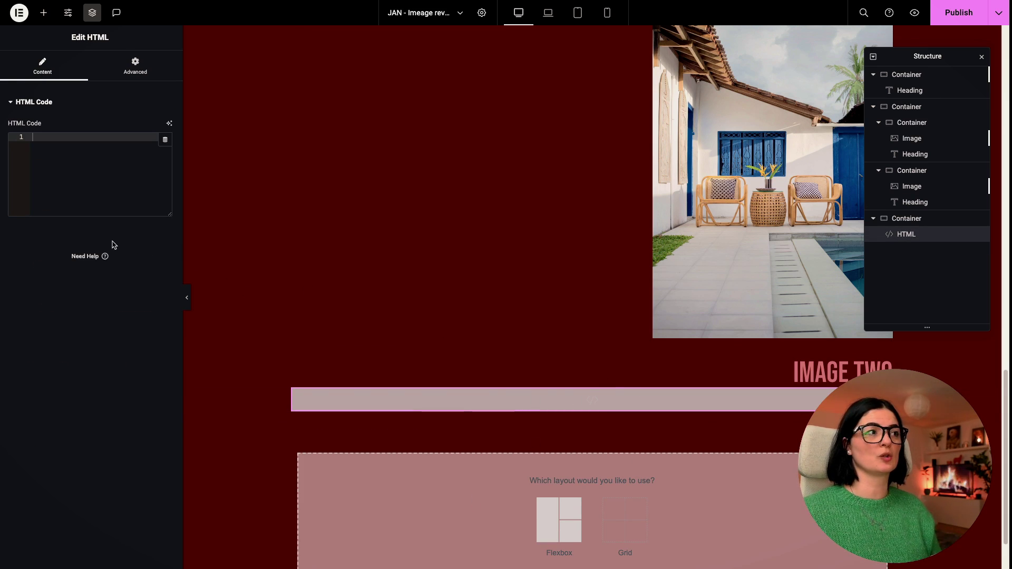
key(ctrl+v)
drag(177, 247, 474, 249)
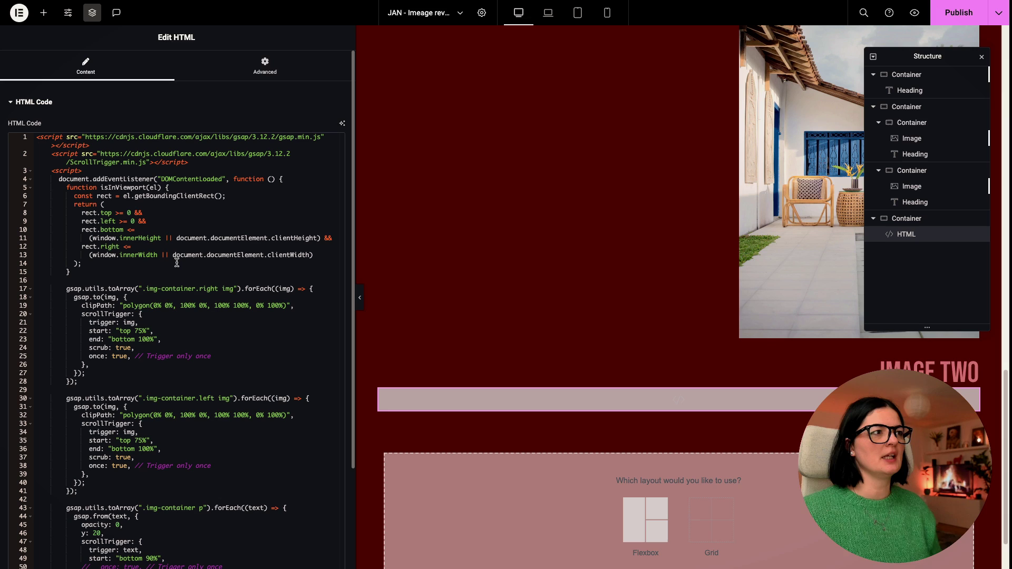
Review the script's .img-container.right selector, left-image animation and heading fade-in blocks.
scroll(201, 293, down, 3)
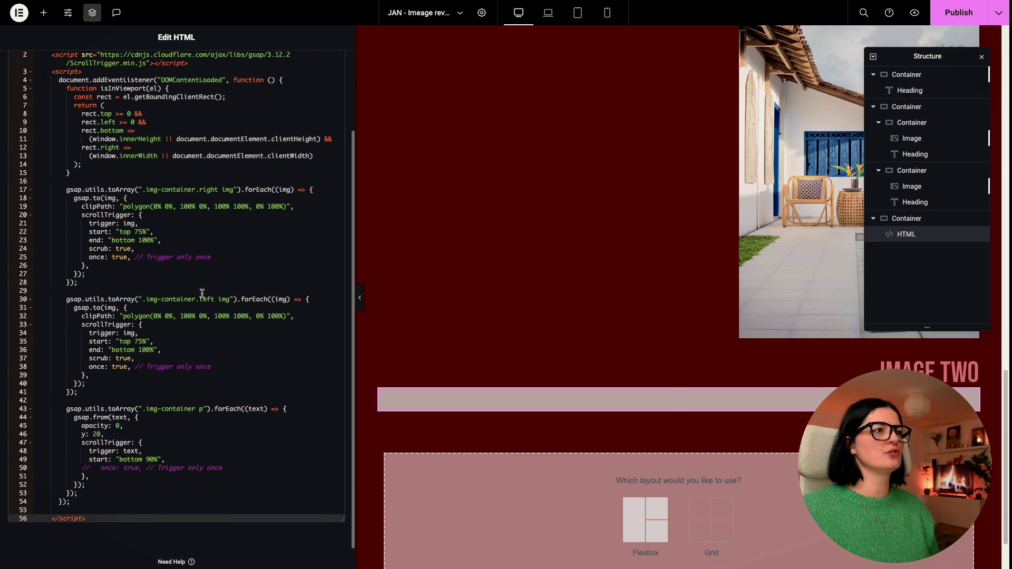
drag(144, 191, 222, 192)
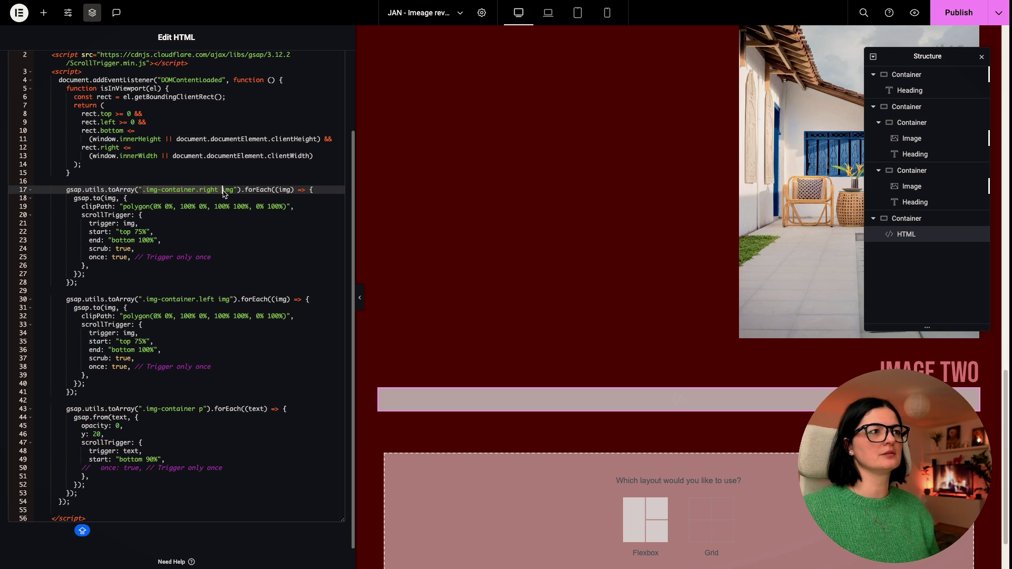
double_click(228, 191)
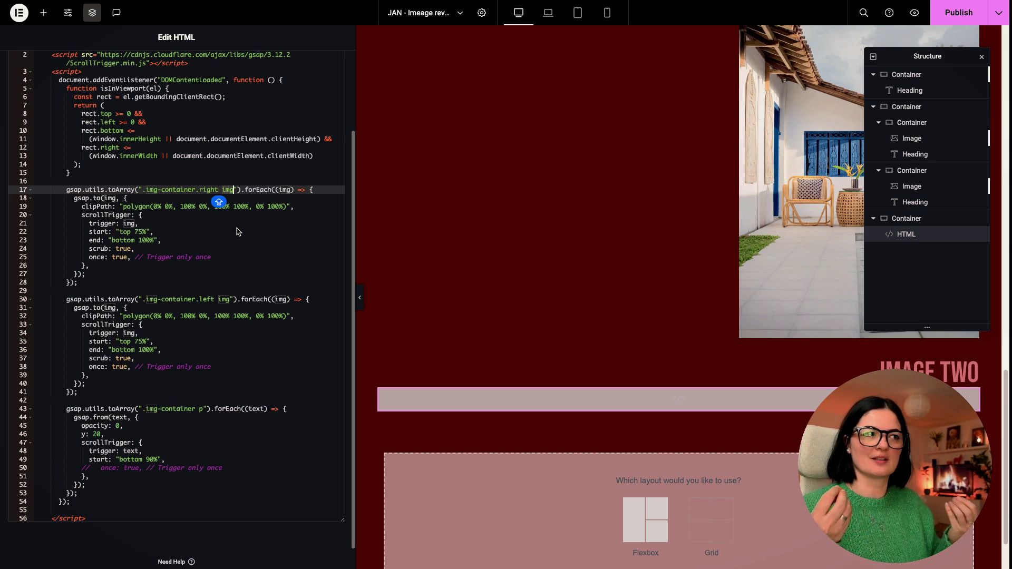
click(214, 299)
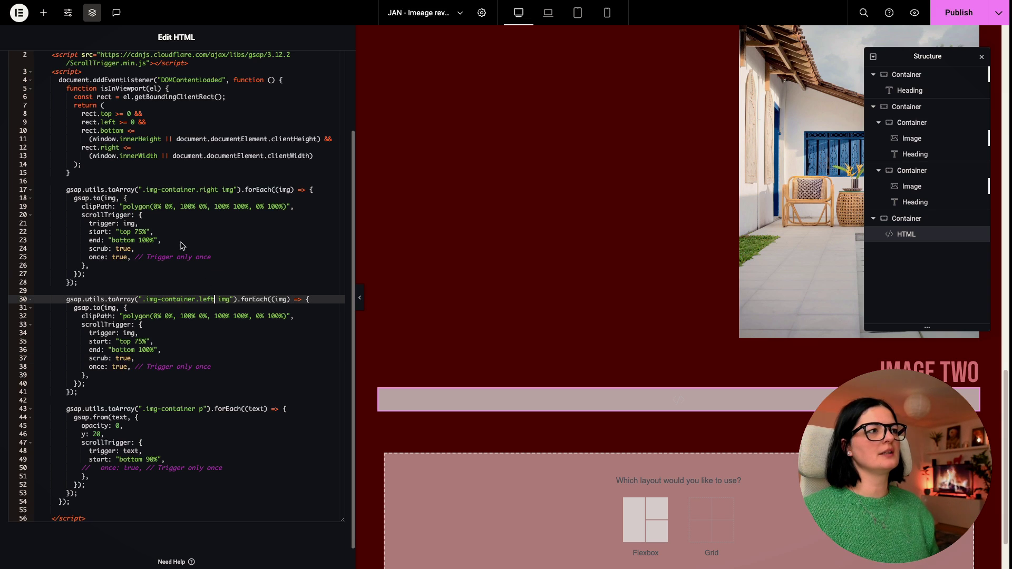
drag(67, 189, 101, 394)
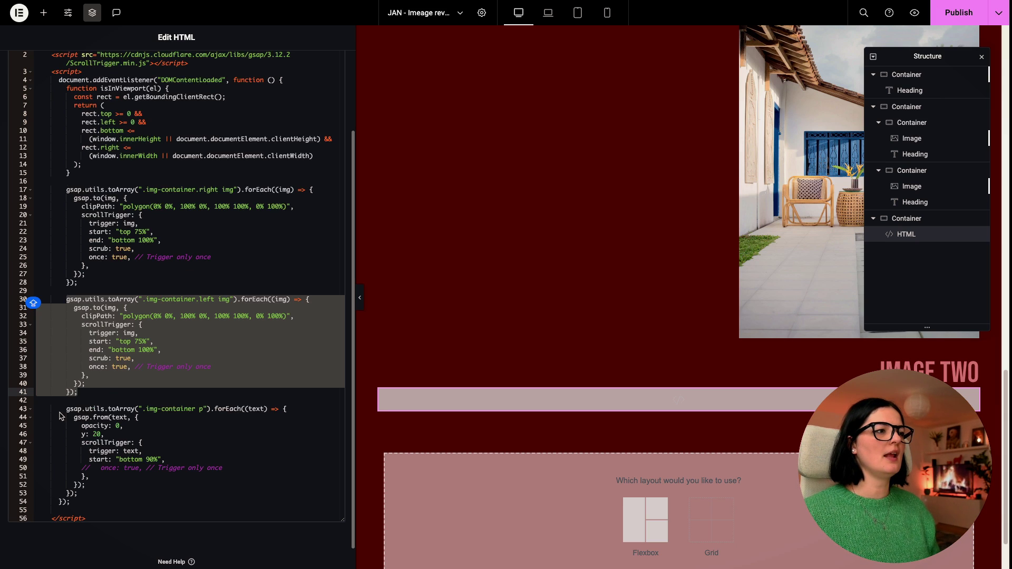
drag(67, 410, 97, 505)
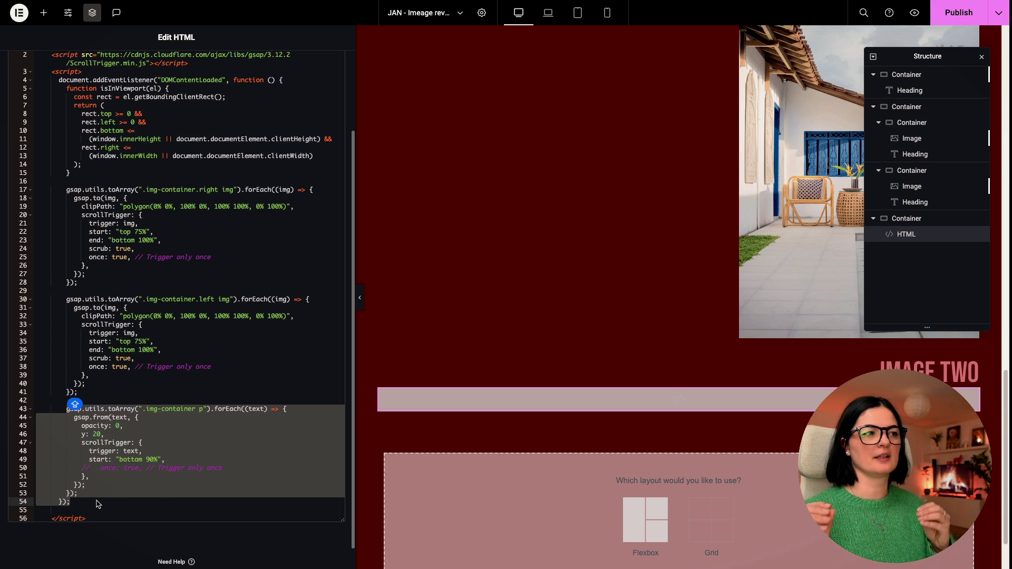
click(210, 417)
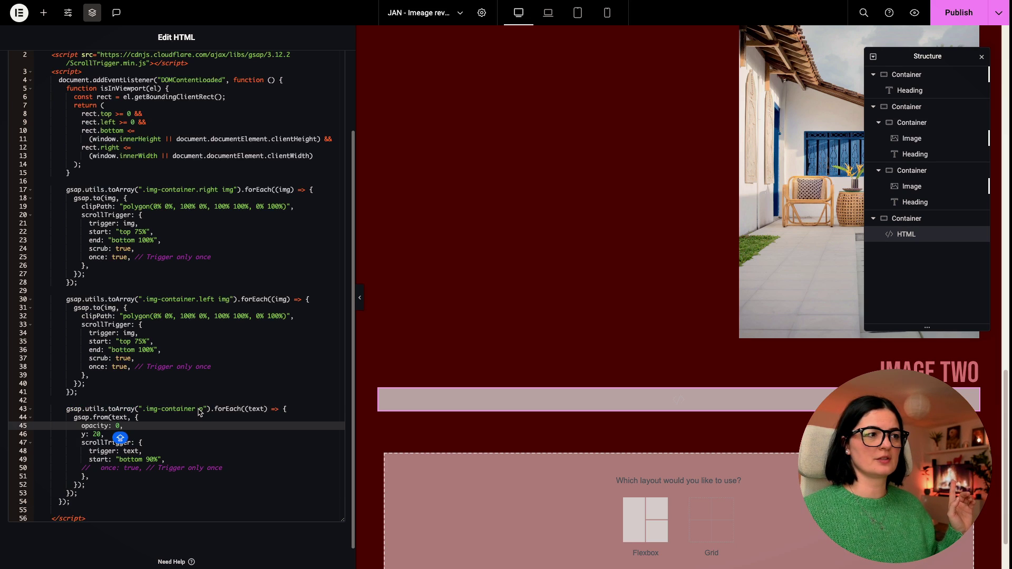
click(203, 411)
key(Caps_Lock)
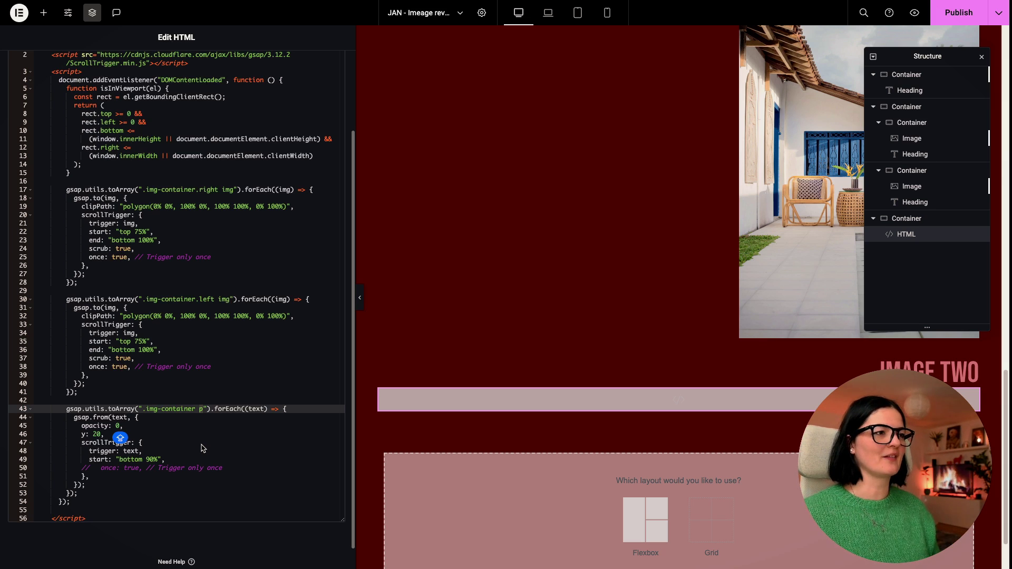
click(148, 191)
click(193, 191)
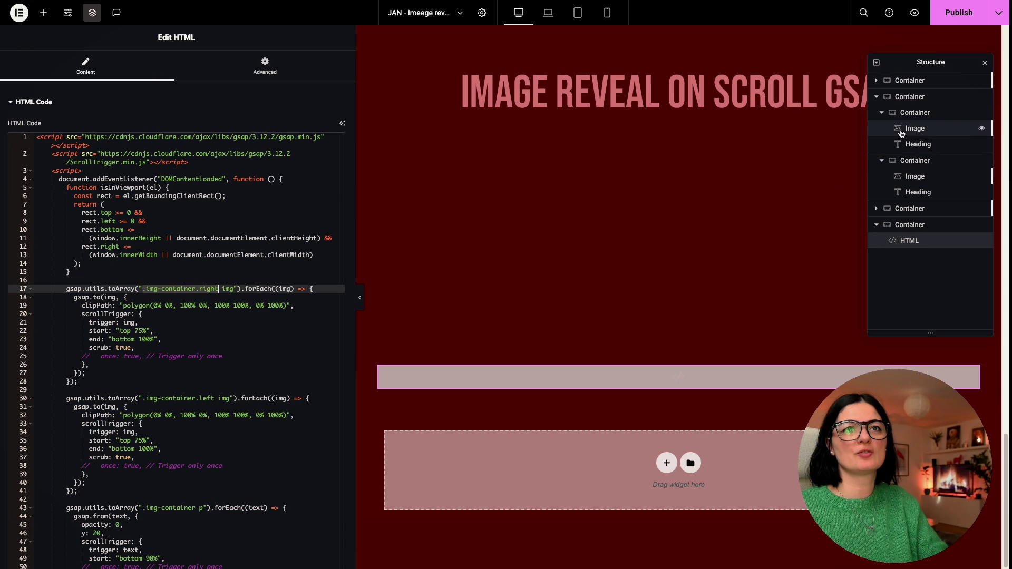
click(901, 113)
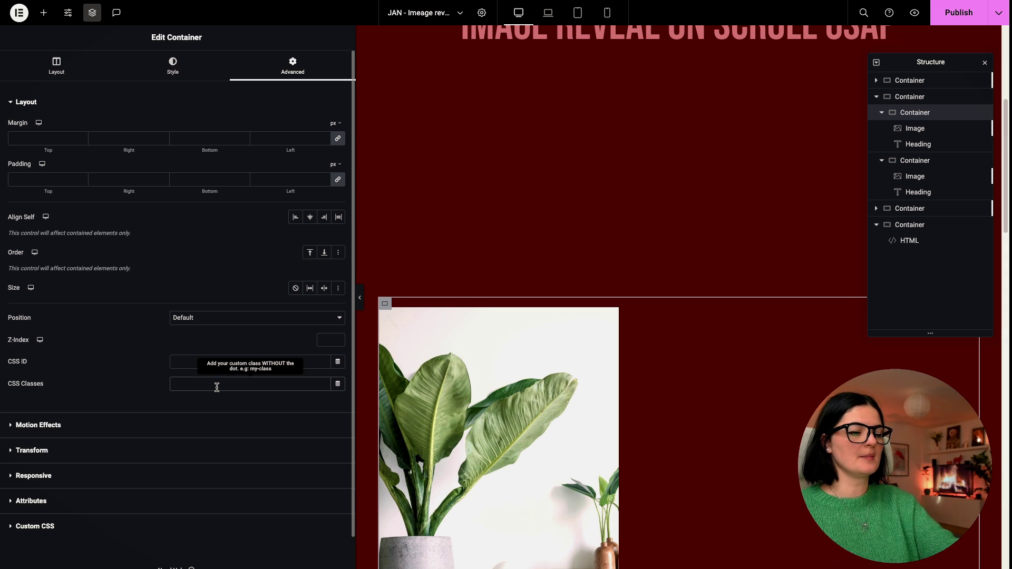
Give the first image container the CSS classes 'img-container right', then reselect the HTML widget.
text(img-container right)
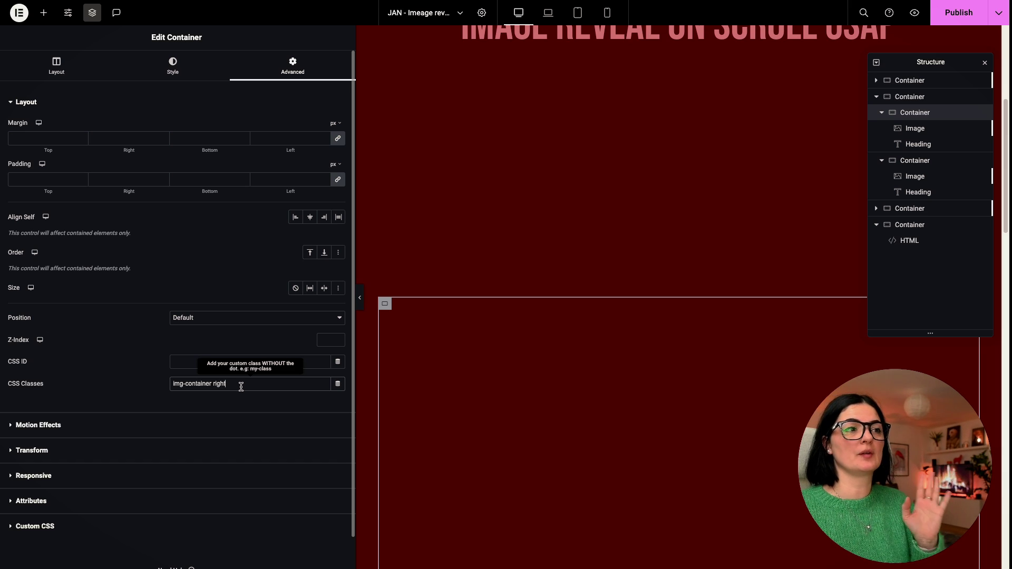
scroll(508, 438, down, 3)
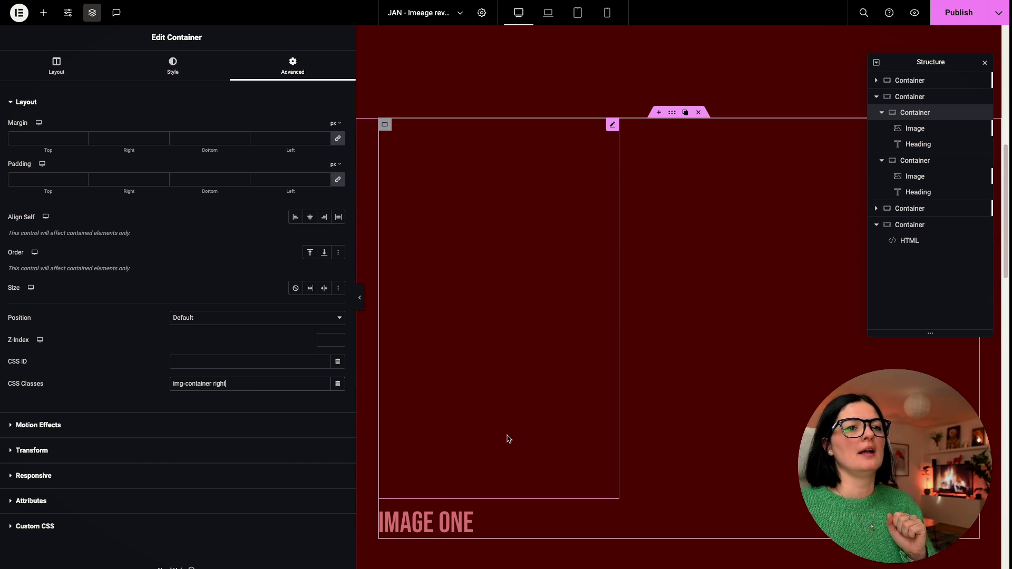
scroll(508, 438, down, 4)
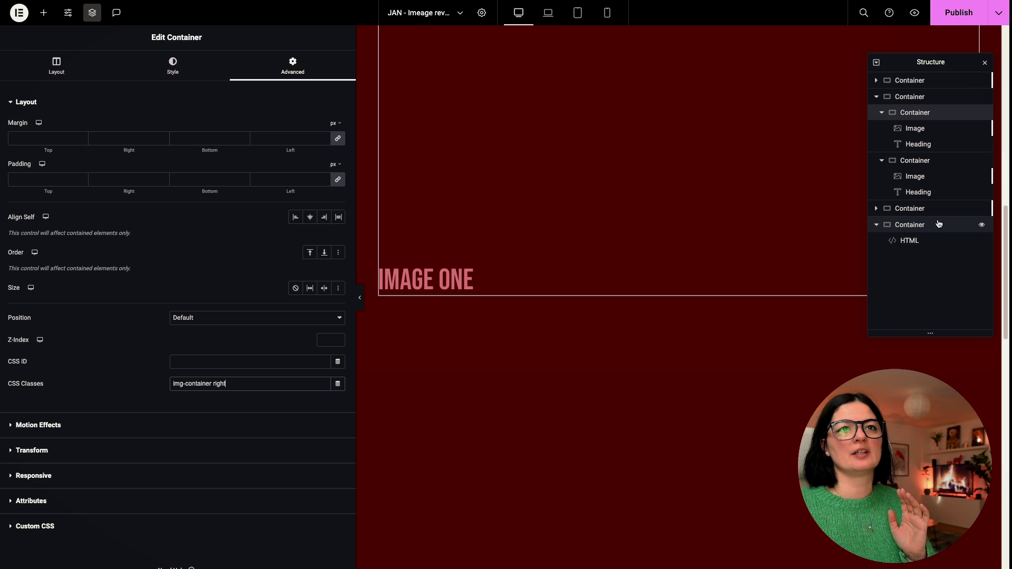
click(915, 161)
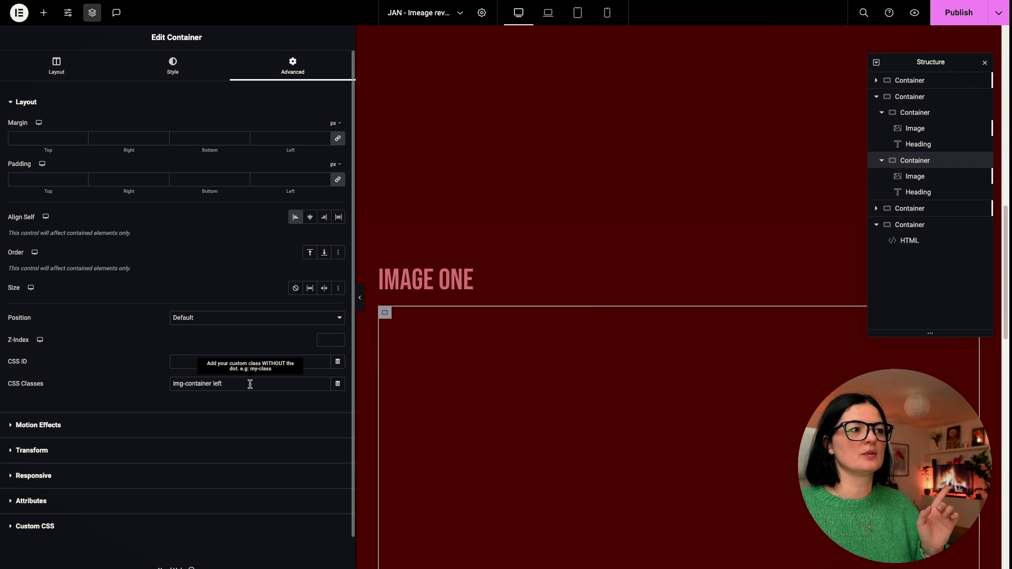
click(908, 242)
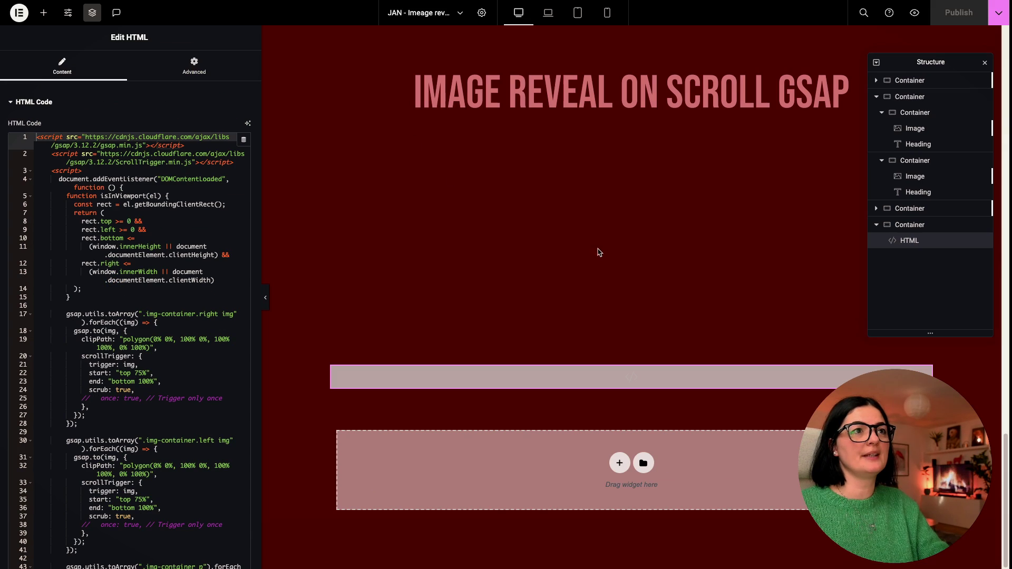
Preview the live page, scroll to watch both images reveal, then return to the 'Edit JAN – Image reveal' editor tab.
click(916, 13)
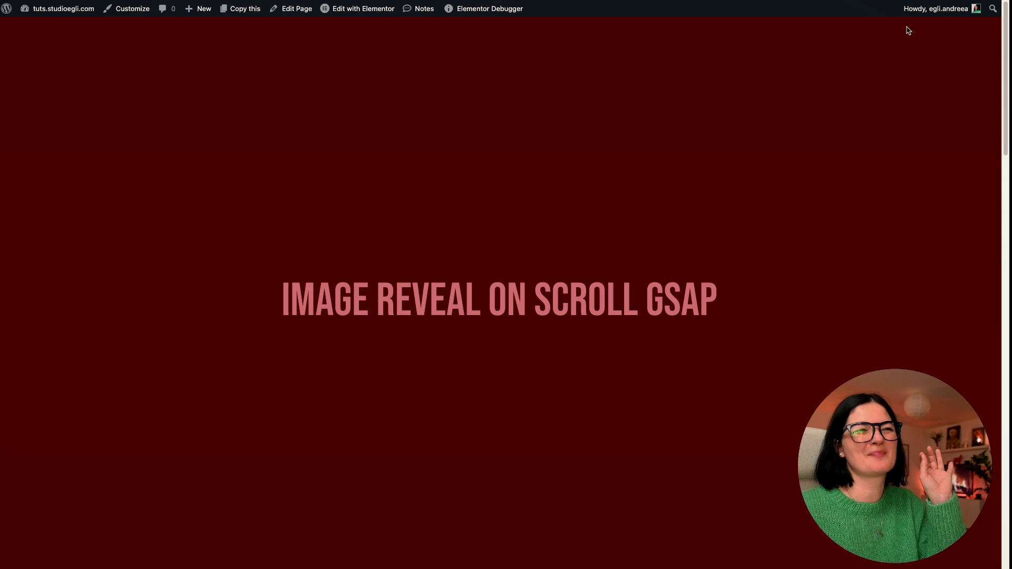
scroll(832, 294, down, 2)
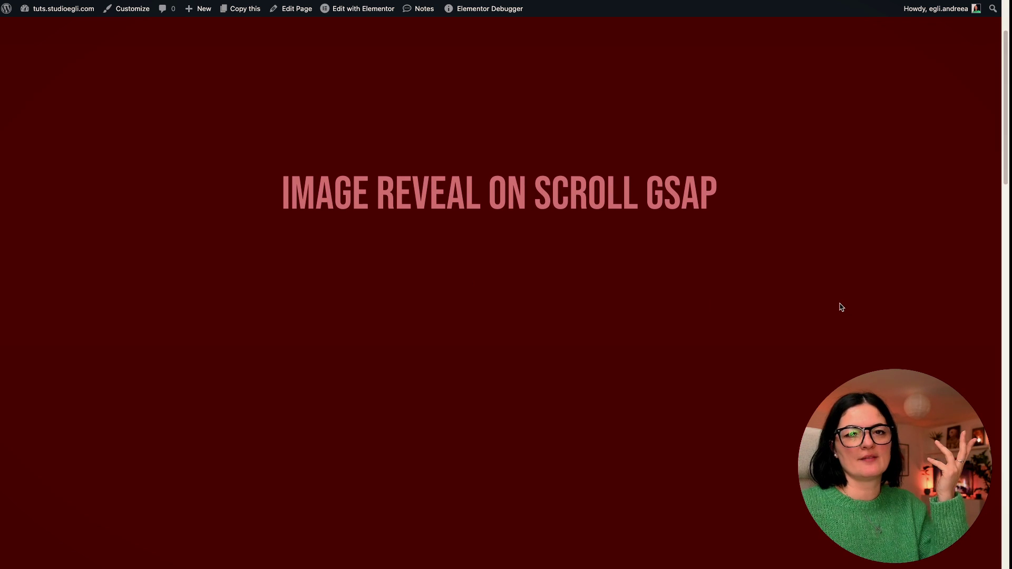
scroll(841, 307, down, 5)
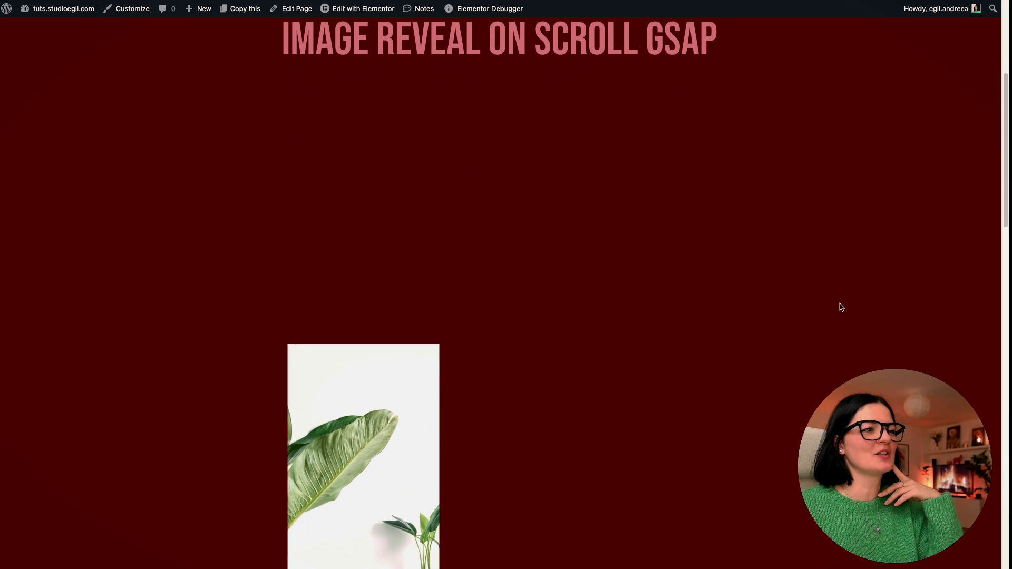
scroll(841, 307, down, 6)
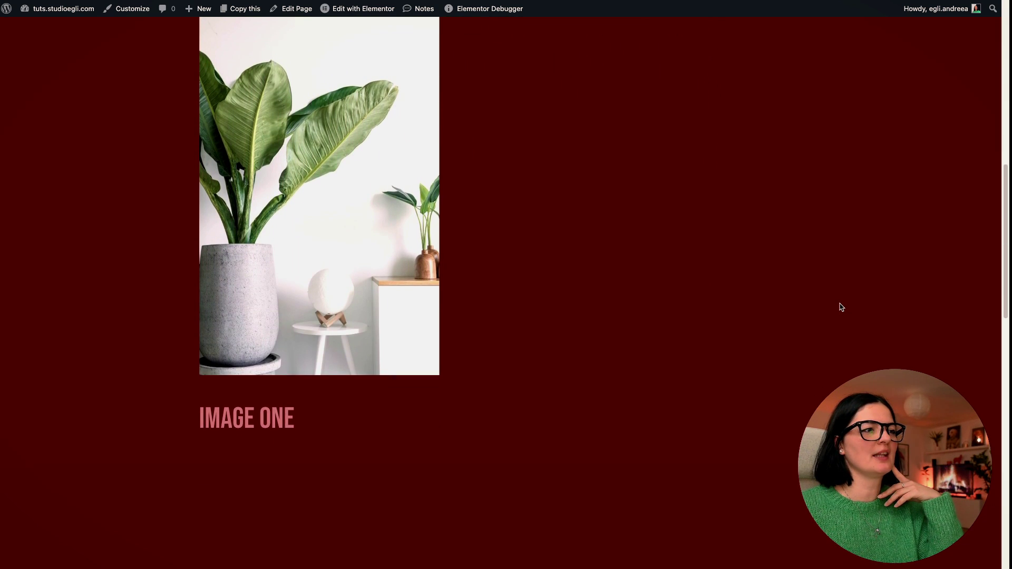
scroll(841, 308, down, 6)
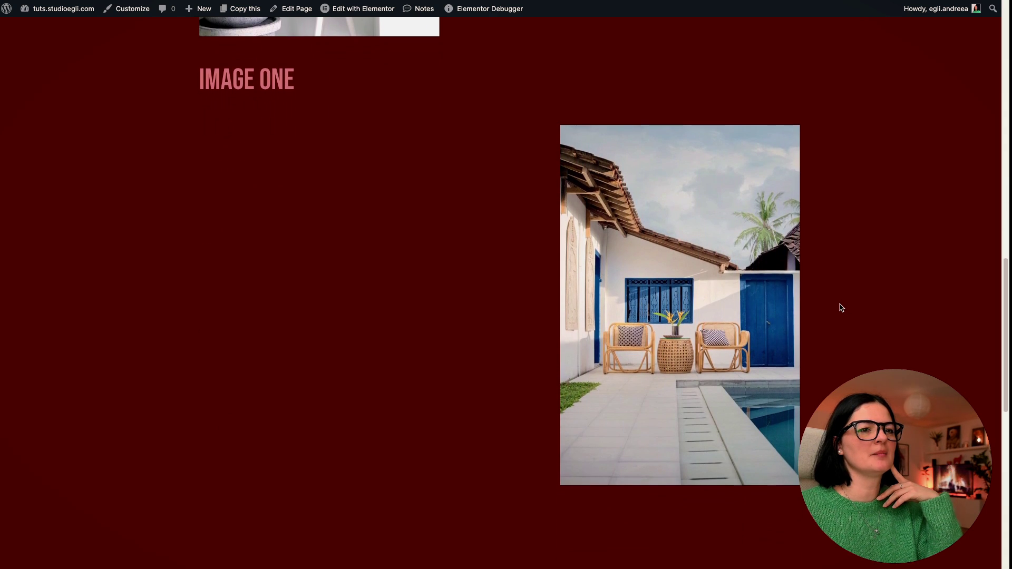
scroll(841, 307, down, 4)
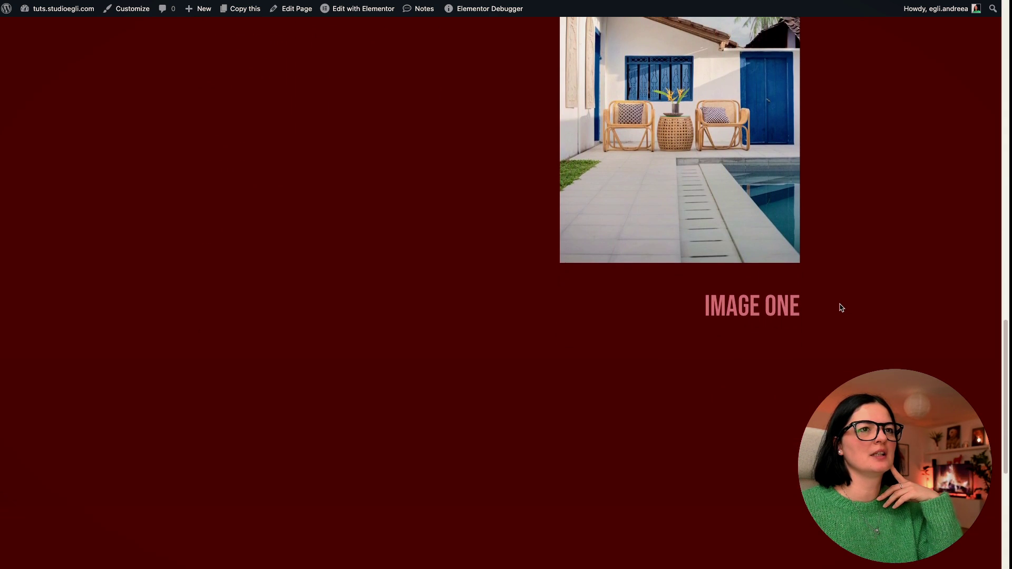
scroll(841, 307, up, 6)
scroll(841, 308, up, 10)
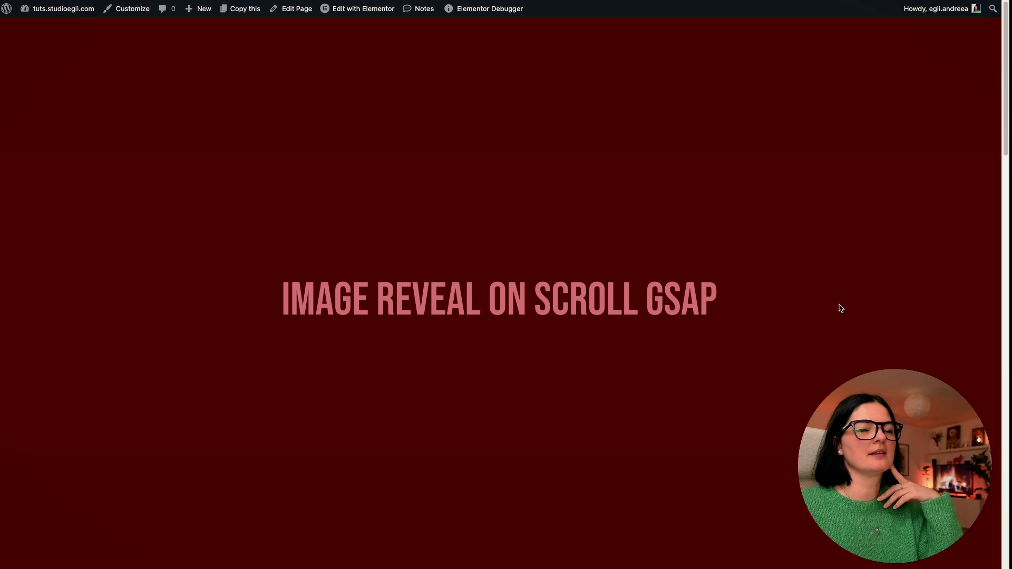
scroll(840, 309, down, 8)
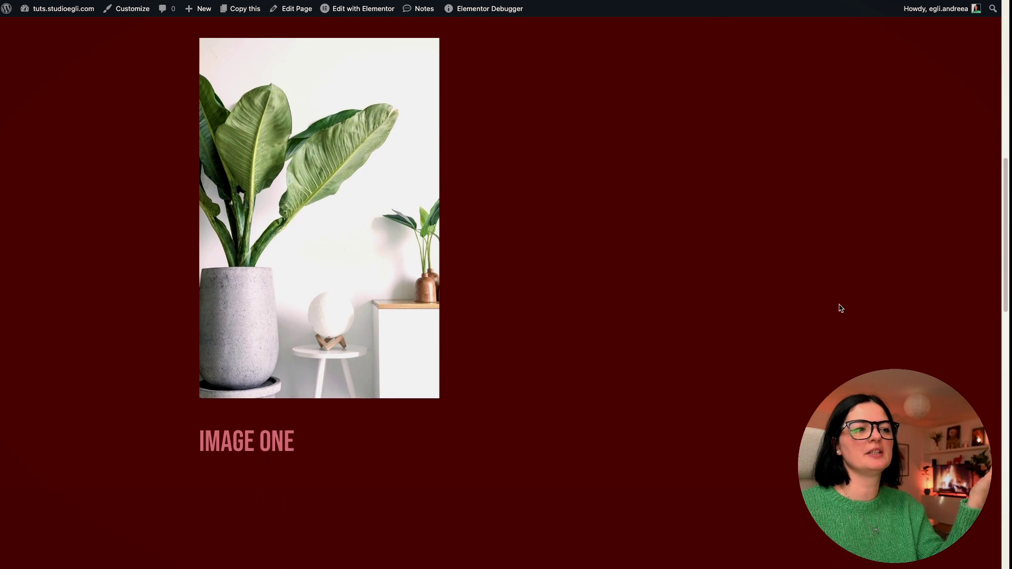
scroll(840, 308, down, 5)
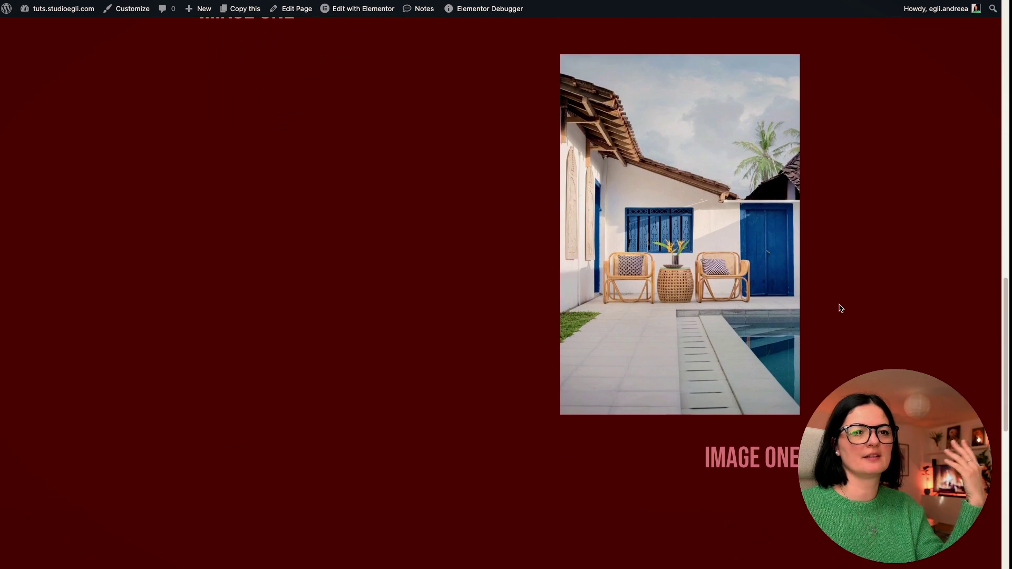
scroll(841, 309, up, 10)
scroll(841, 309, down, 14)
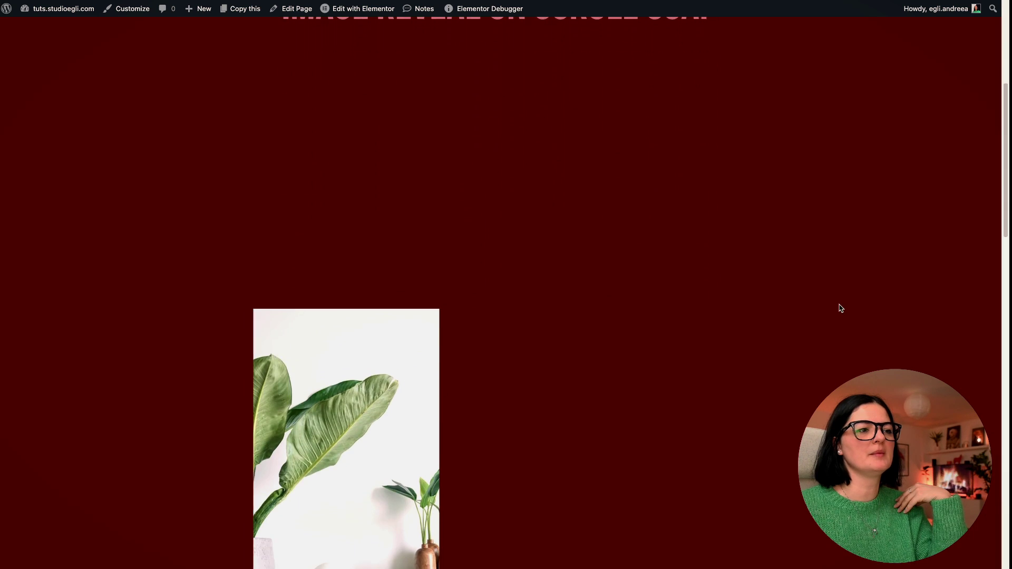
scroll(841, 308, up, 10)
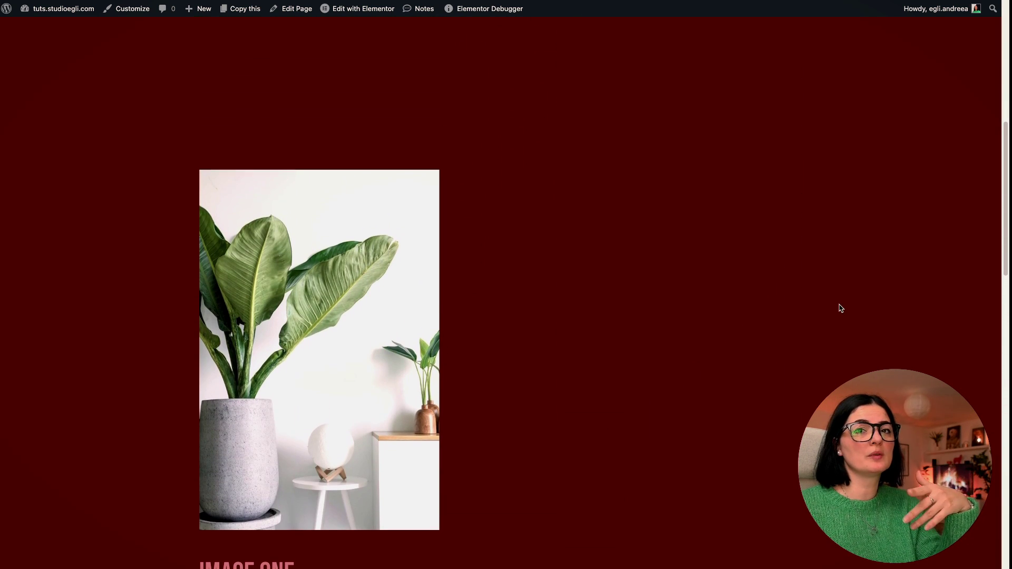
mouse_move(1, 168)
click(37, 462)
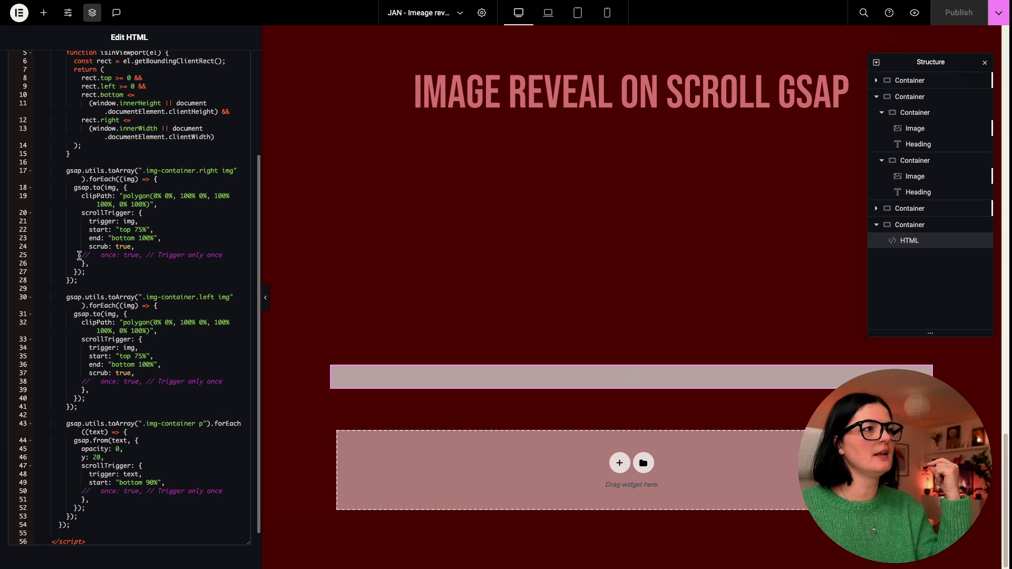
Uncomment 'once: true' in the right-image, left-image and text ScrollTrigger blocks (lines 25, 38, 50).
drag(78, 256, 230, 253)
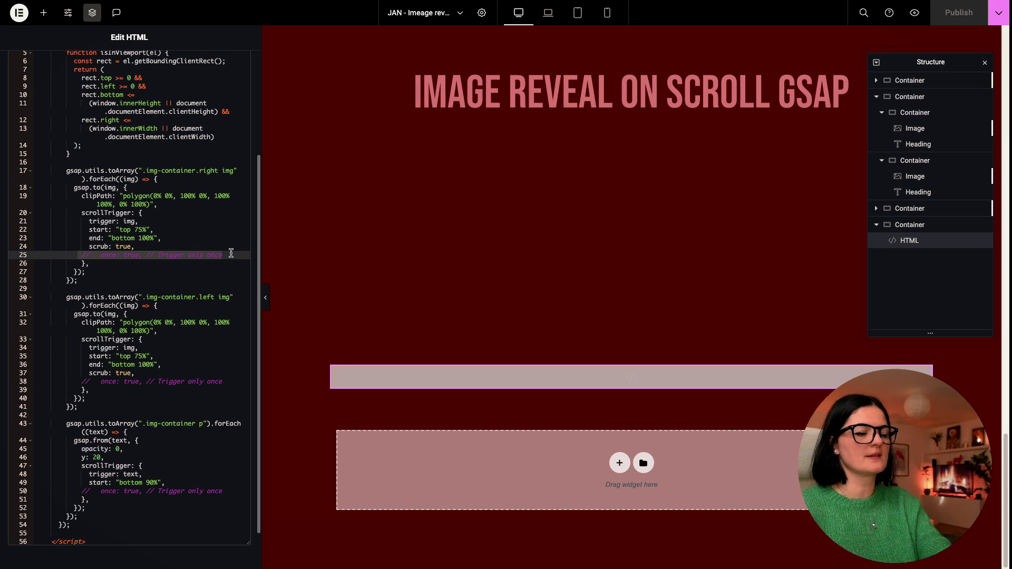
key(ctrl+slash)
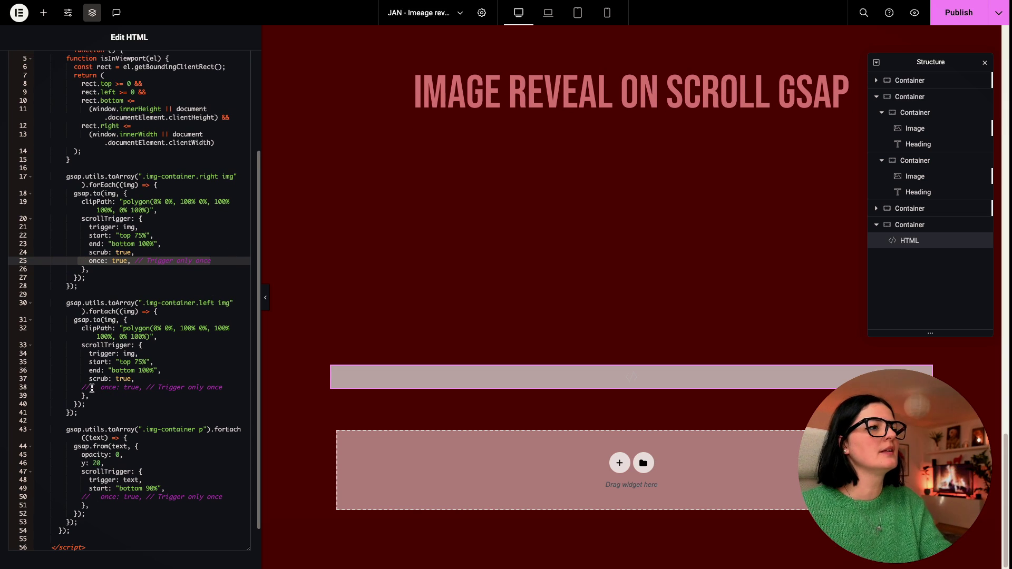
drag(80, 389, 223, 386)
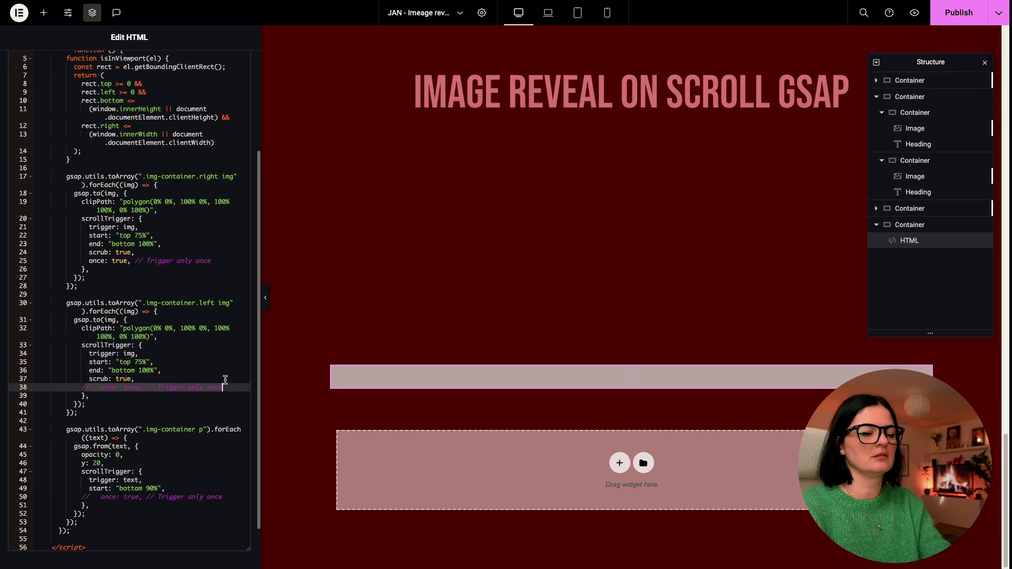
key(ctrl+slash)
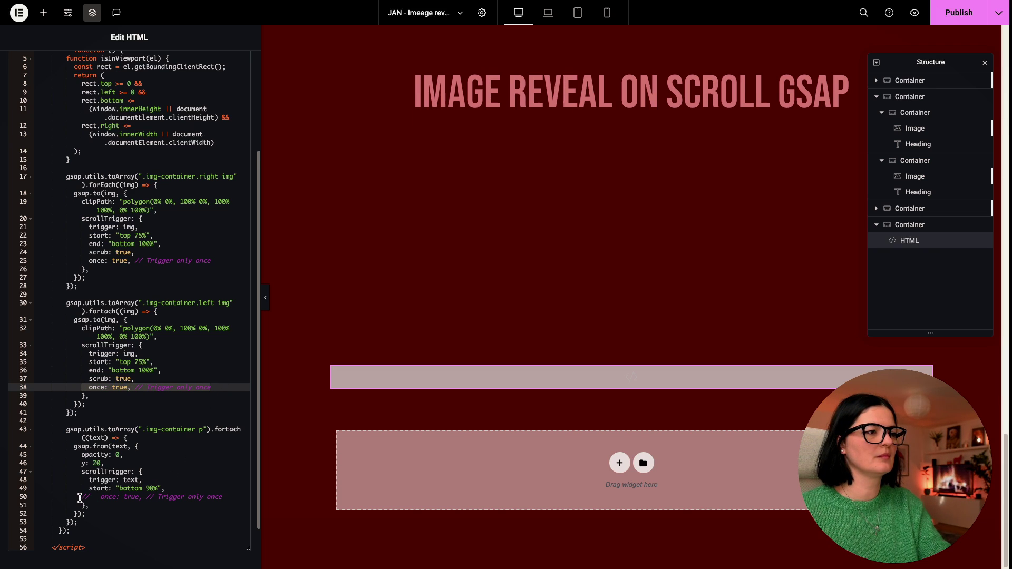
drag(81, 498, 224, 496)
key(ctrl+slash)
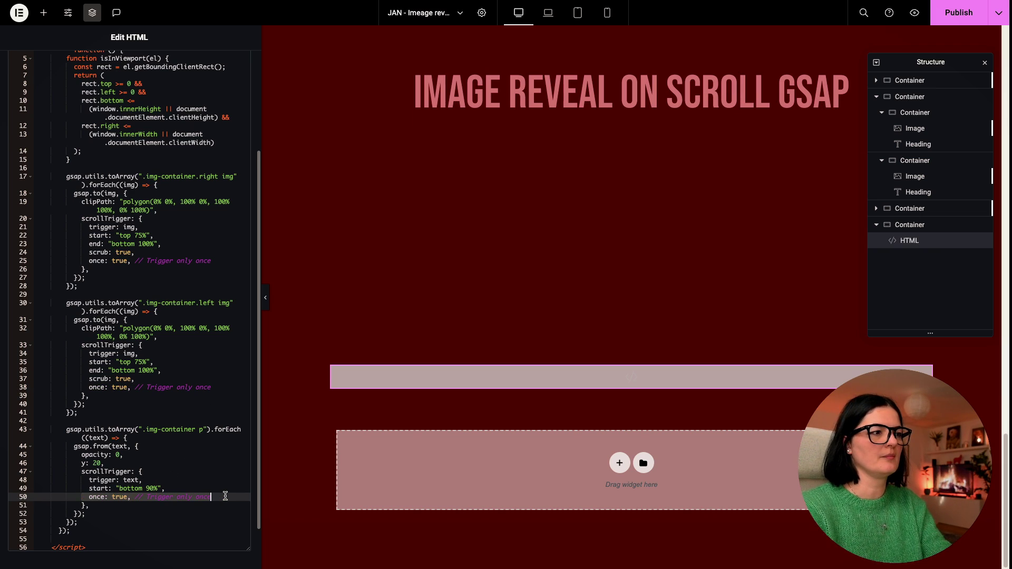
Publish the once-only changes and scroll the live page up and down to check the image reveals.
click(965, 15)
click(915, 12)
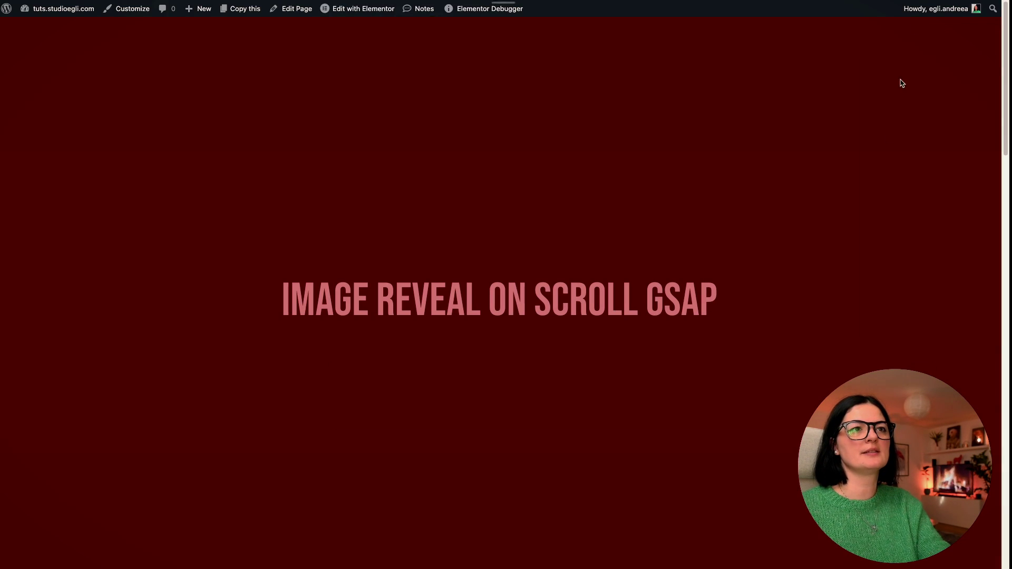
scroll(857, 288, down, 5)
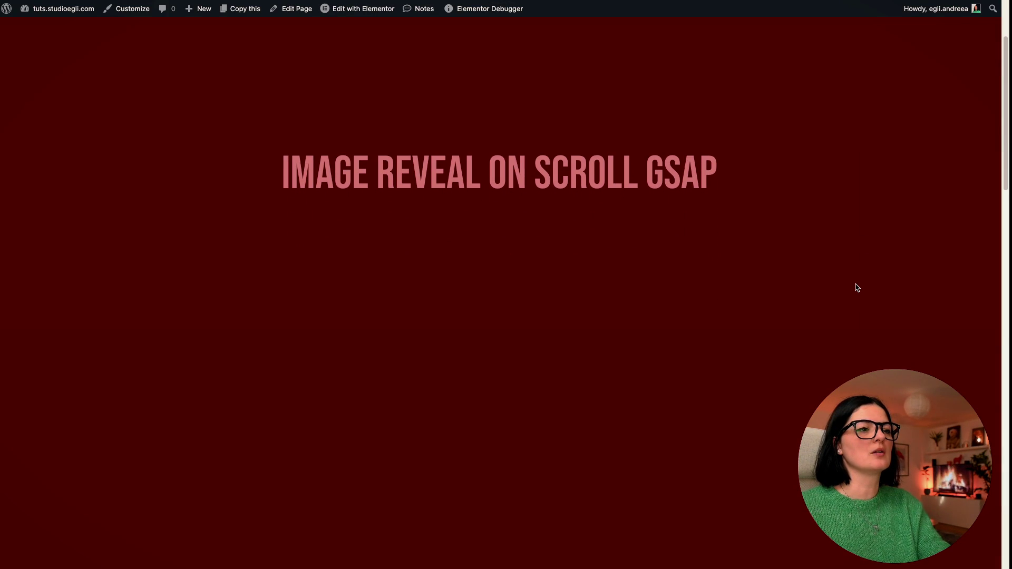
scroll(857, 288, down, 5)
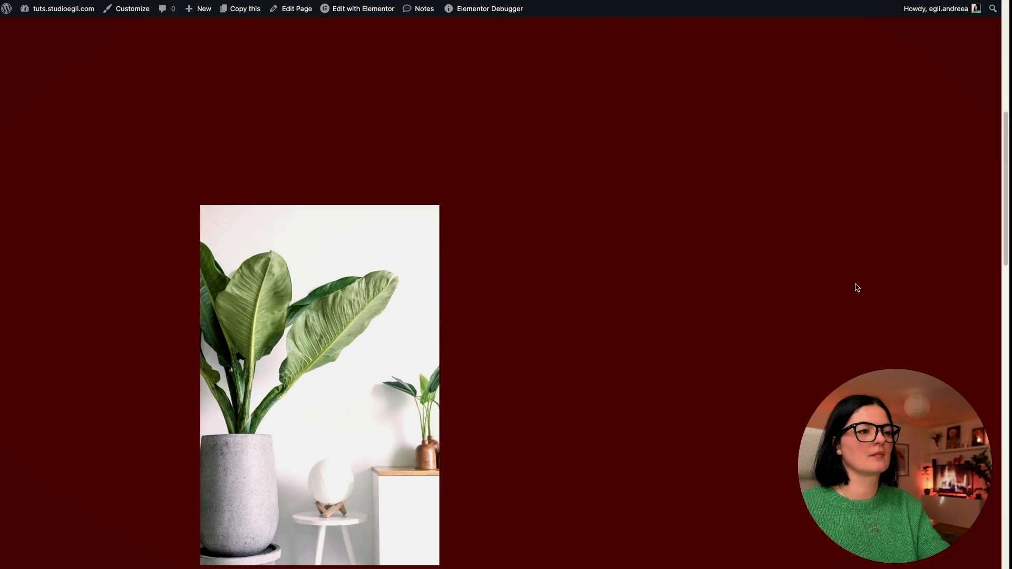
scroll(858, 288, down, 8)
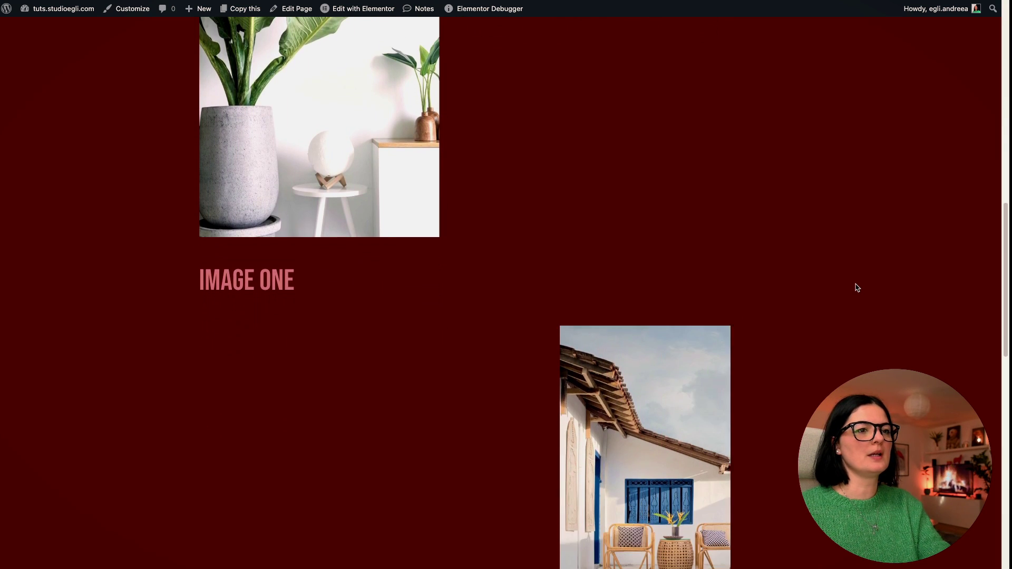
scroll(857, 288, down, 1)
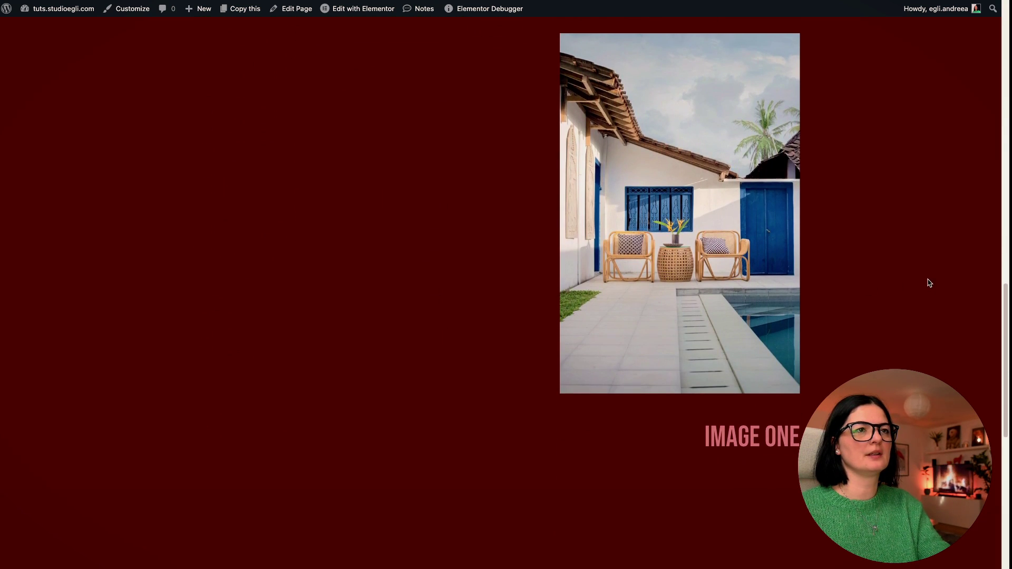
scroll(895, 283, up, 5)
scroll(895, 282, up, 10)
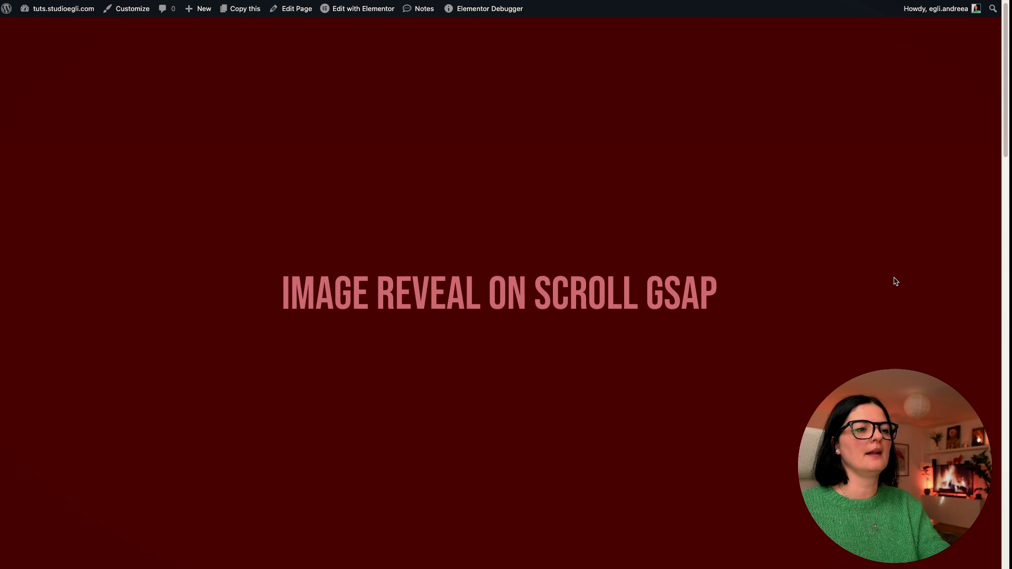
scroll(895, 282, down, 9)
scroll(896, 282, down, 9)
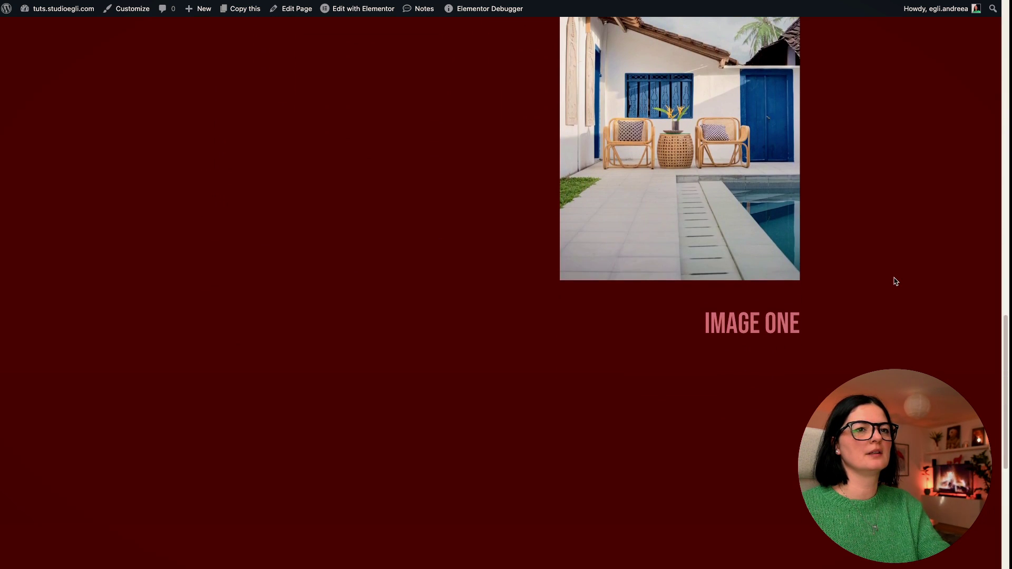
scroll(896, 282, up, 10)
scroll(895, 282, up, 9)
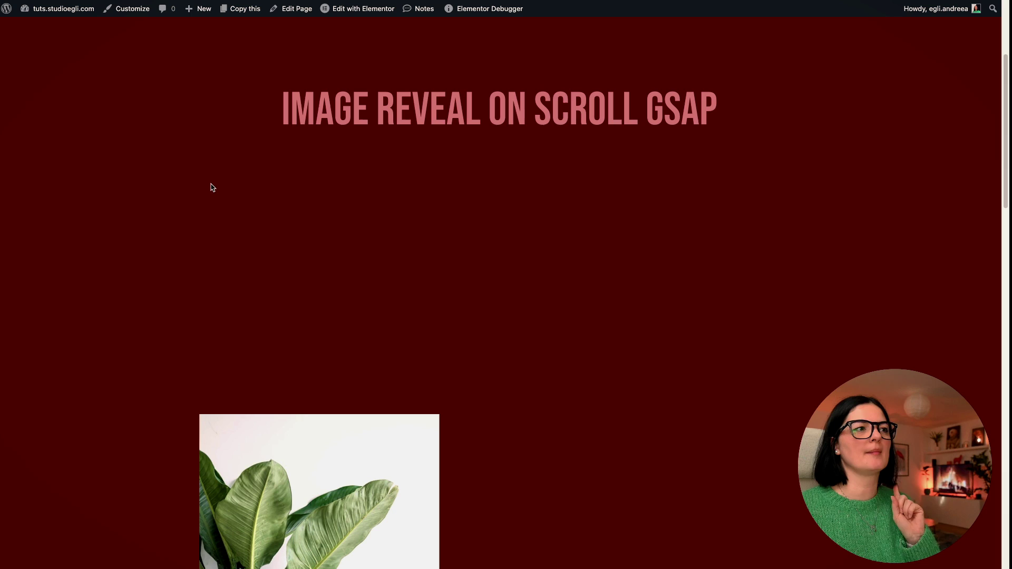
mouse_move(4, 246)
click(30, 450)
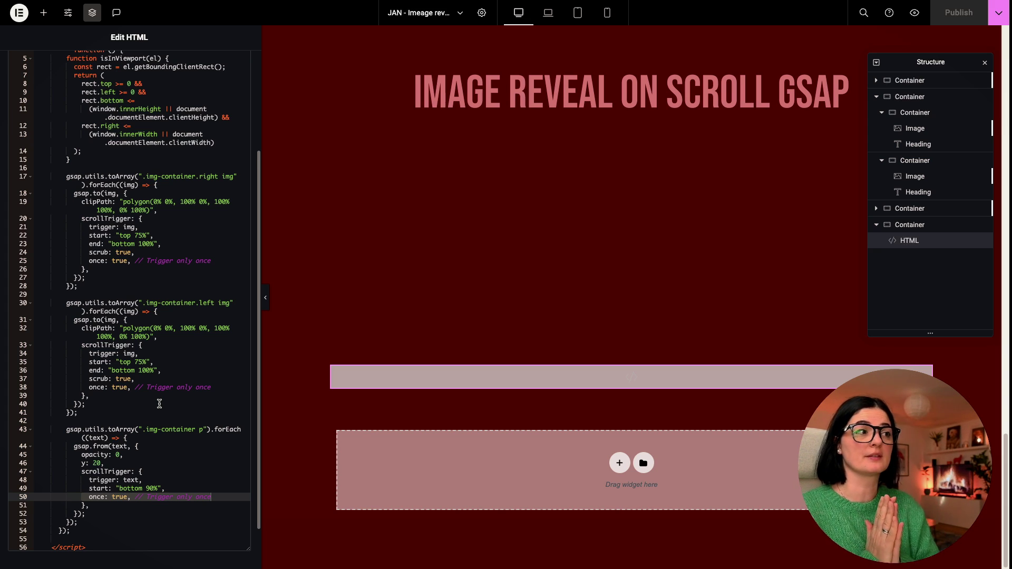
click(159, 404)
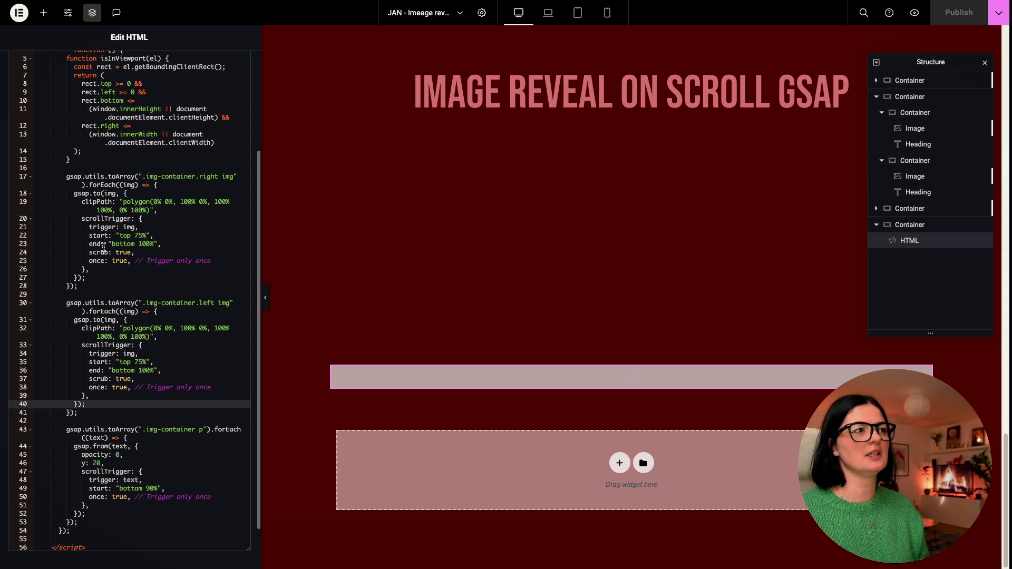
drag(89, 235, 183, 244)
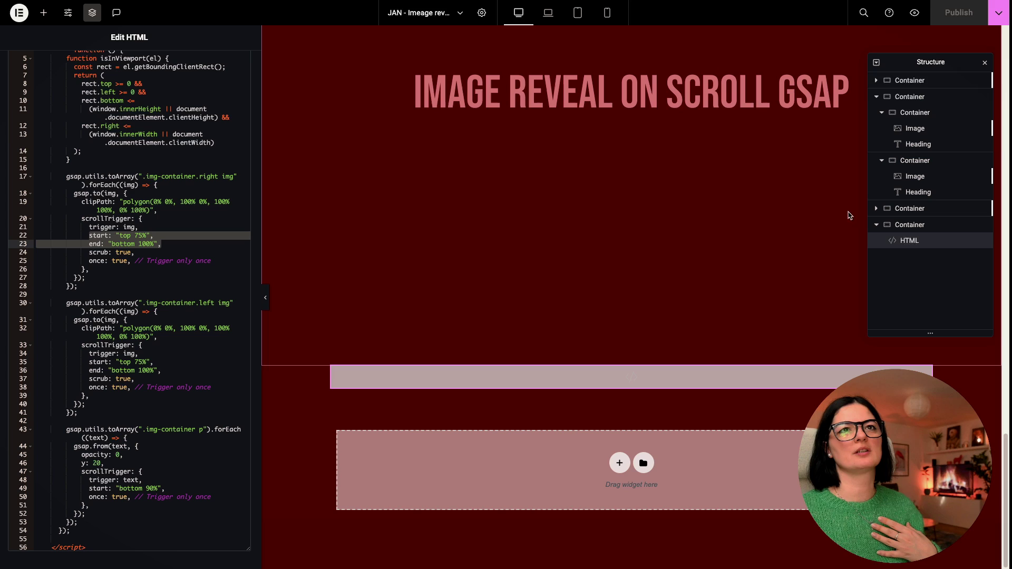
drag(950, 63, 799, 100)
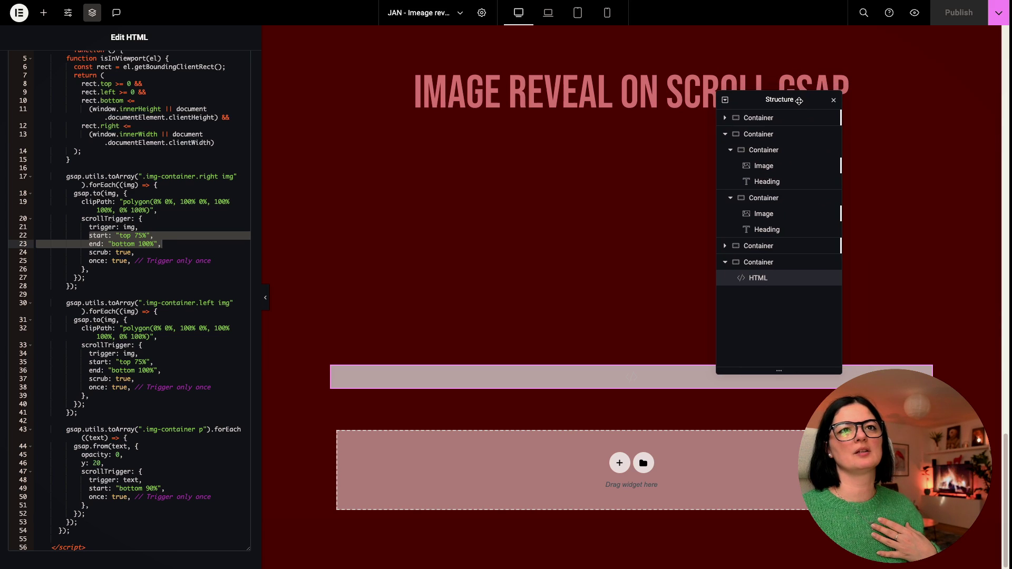
click(136, 362)
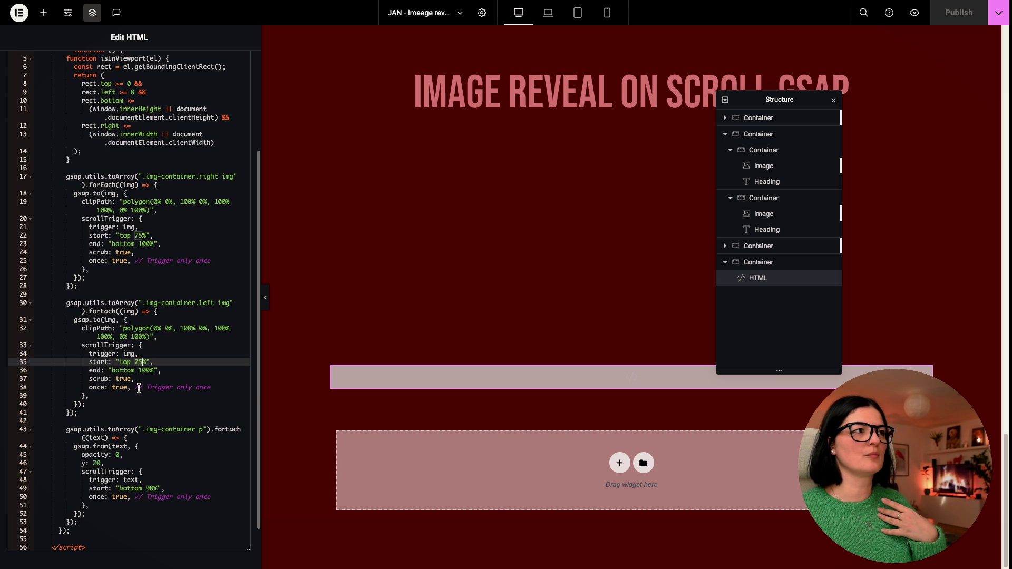
Add a 'markers: true,' line after 'once: true' in the left-image and right-image scrollTrigger blocks.
click(232, 390)
key(Return)
text(mark)
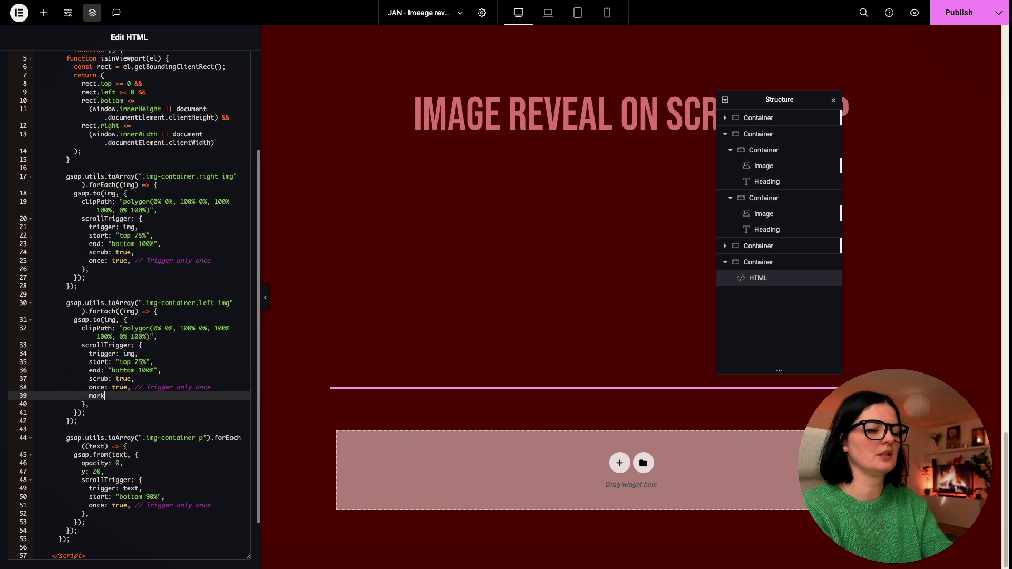
text(ers: true)
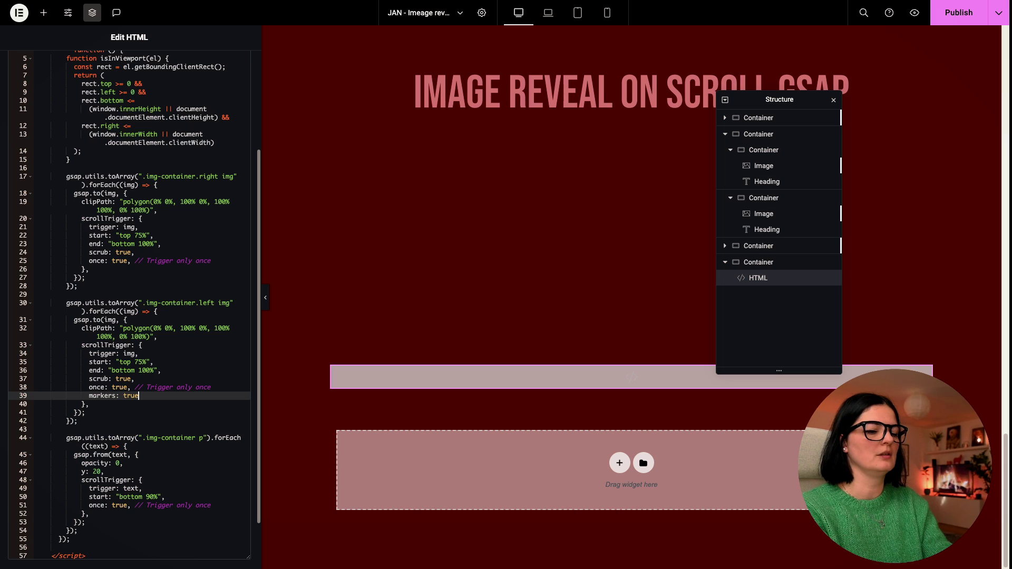
text(,)
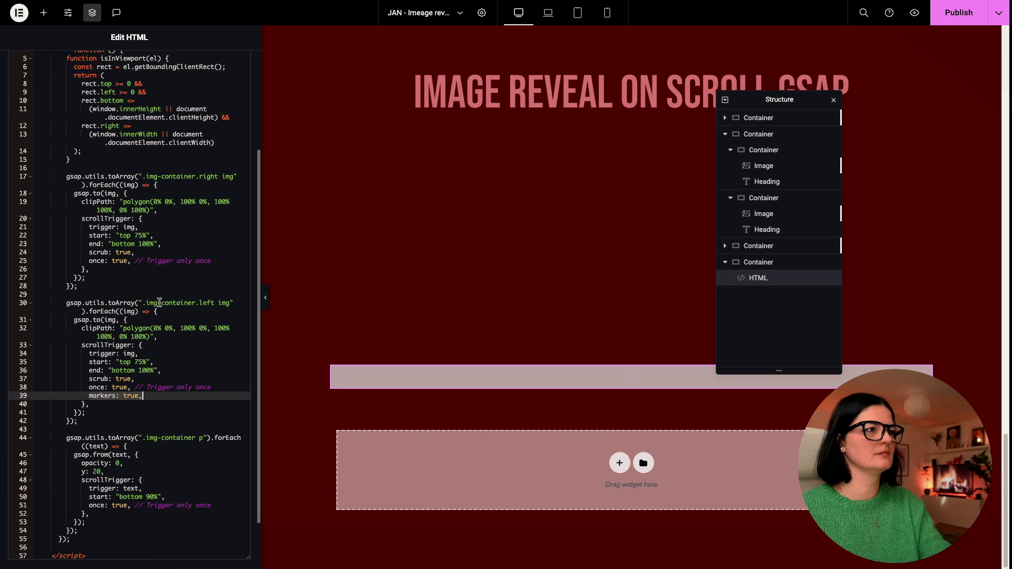
click(222, 261)
key(Return)
text(markers: true,)
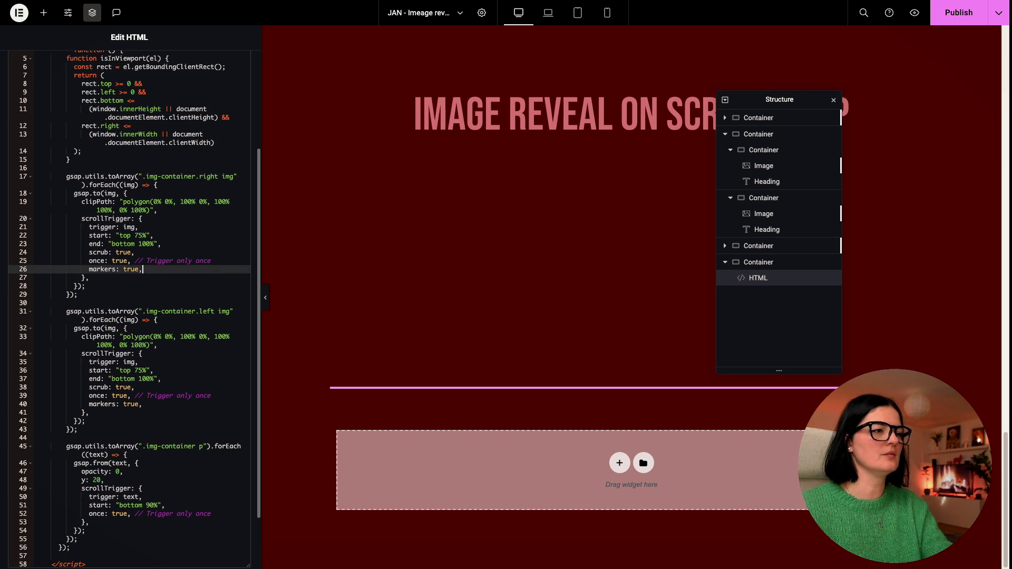
scroll(222, 317, down, 3)
click(227, 444)
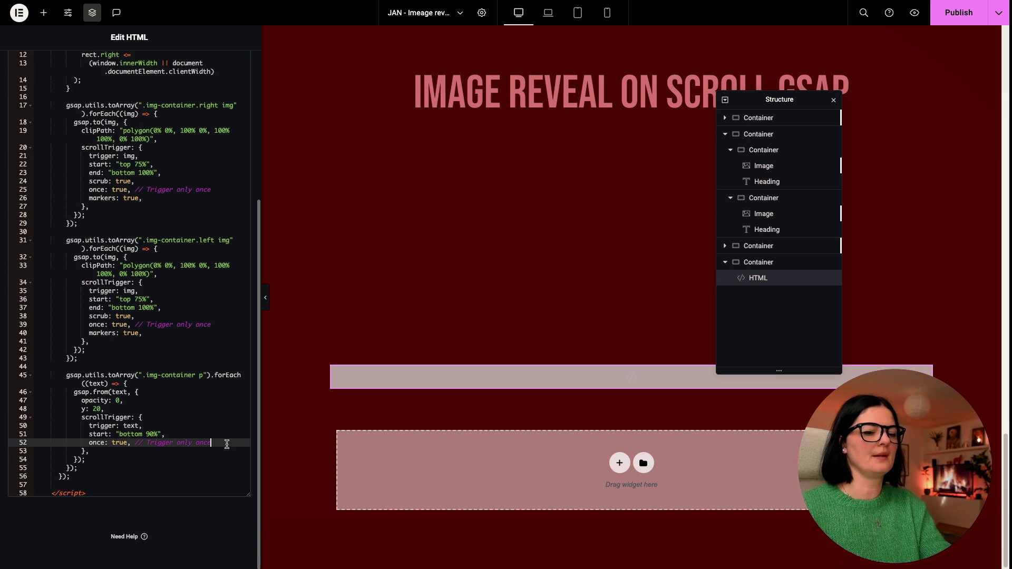
Paste 'markers: true,' into the text fade-in trigger, then scroll to watch the plant image and IMAGE ONE heading reveal.
key(Return)
text(markers: true,)
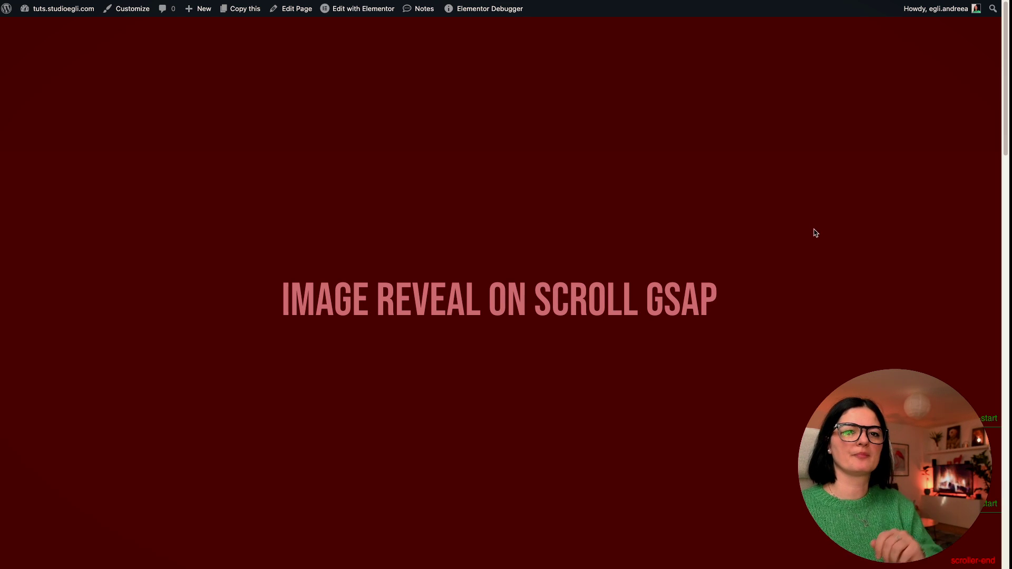
scroll(803, 262, down, 4)
scroll(805, 265, down, 5)
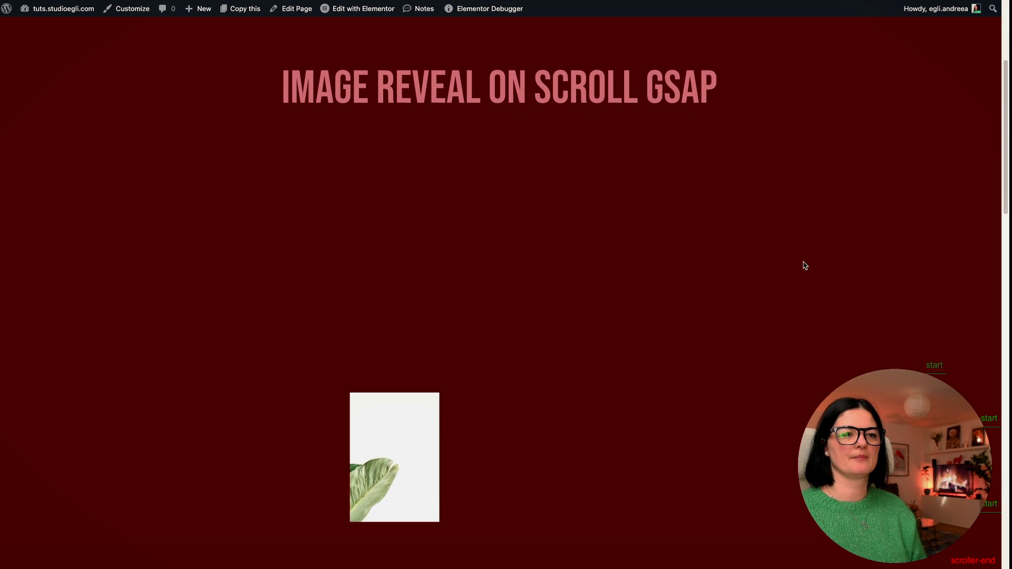
scroll(805, 266, down, 5)
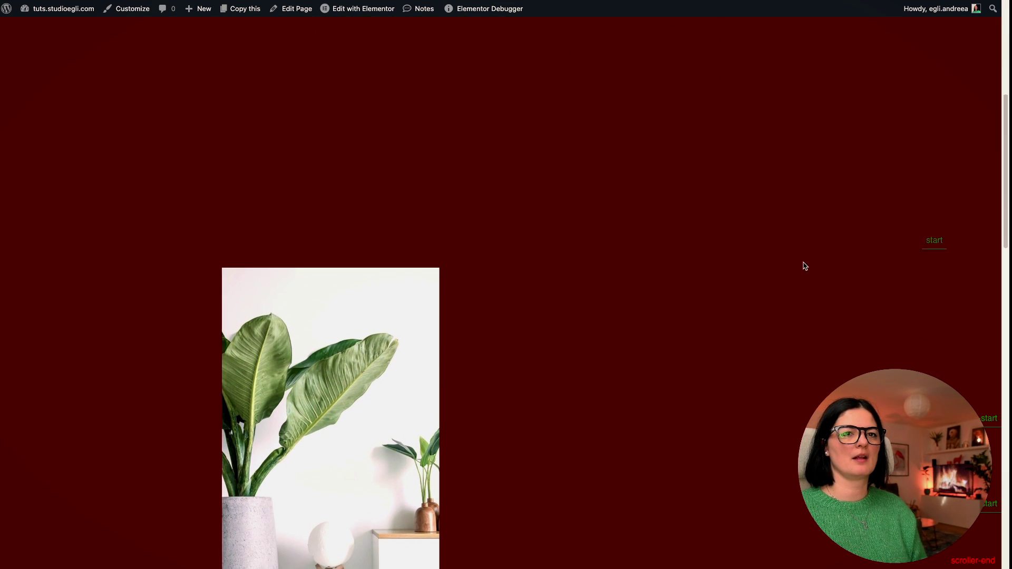
scroll(805, 266, down, 2)
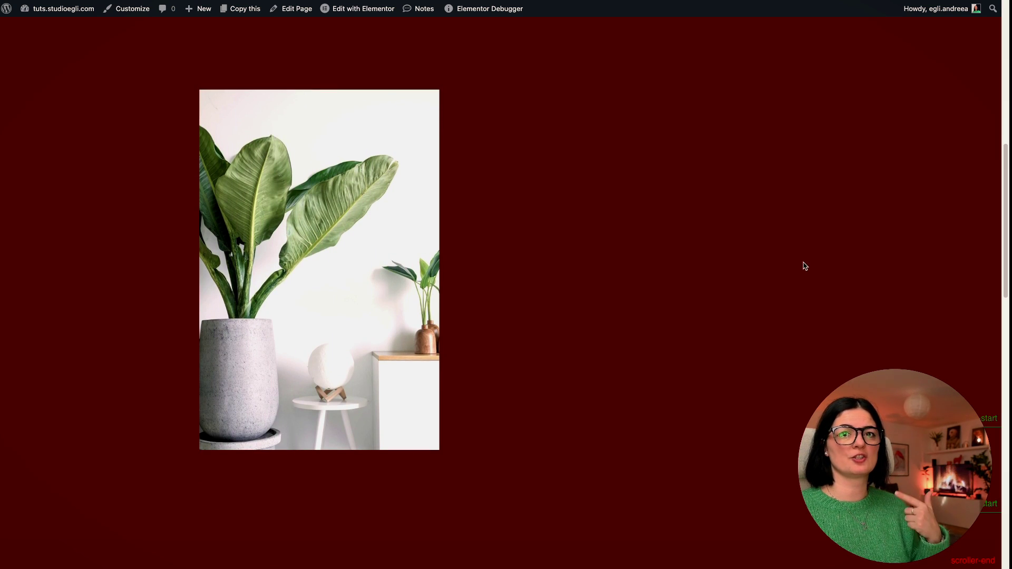
scroll(805, 266, down, 1)
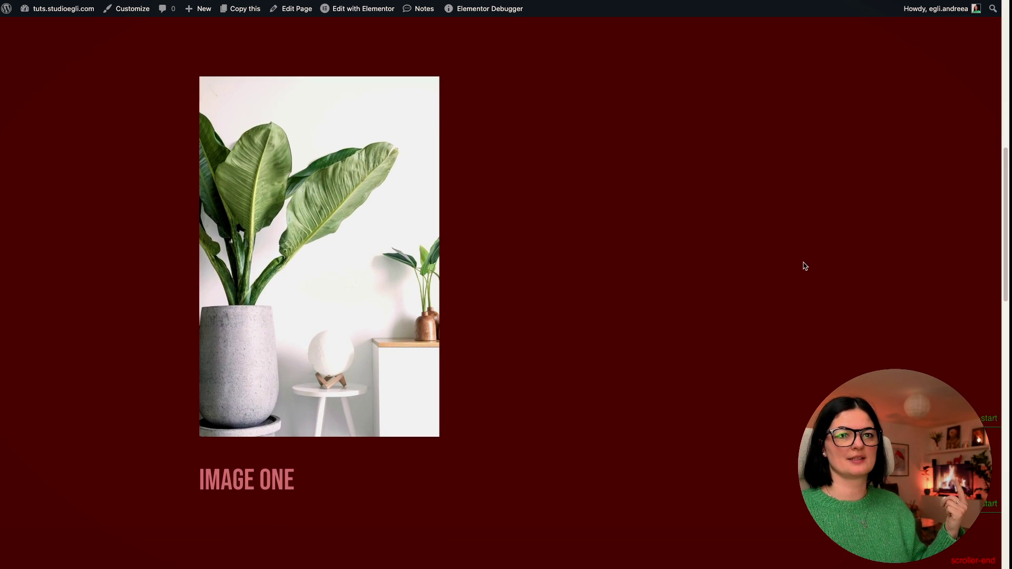
scroll(805, 266, up, 6)
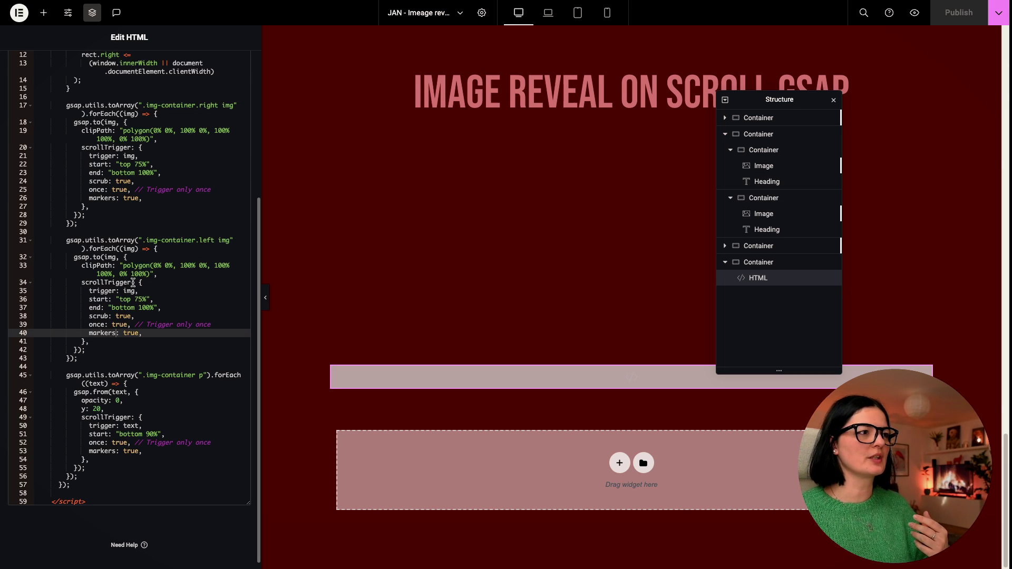
Change the right and left image start values from 'top 75%' to 'top 50%' and preview the page.
click(143, 165)
key(BackSpace)
key(BackSpace)
text(50)
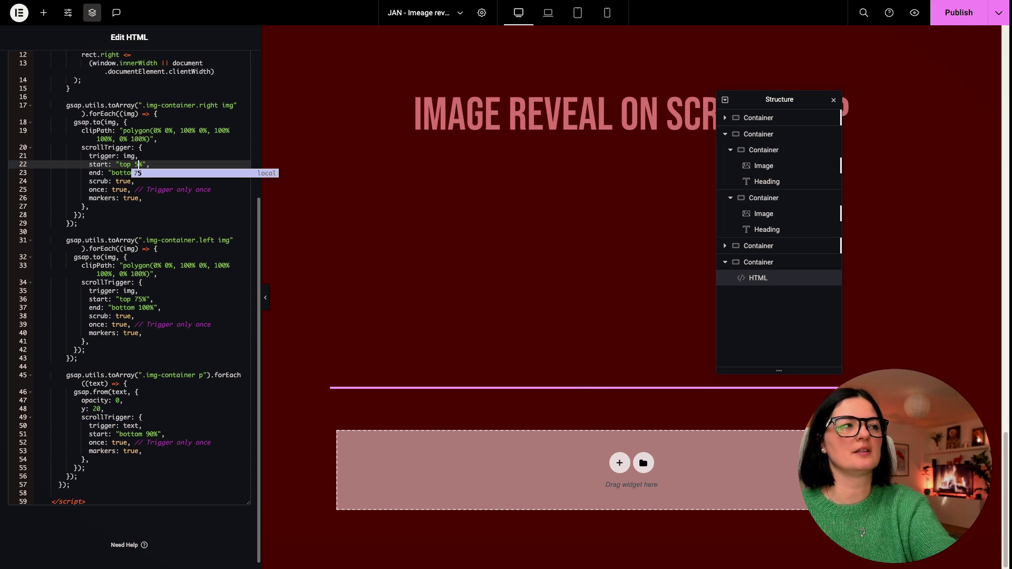
click(143, 299)
key(BackSpace)
key(BackSpace)
text(50)
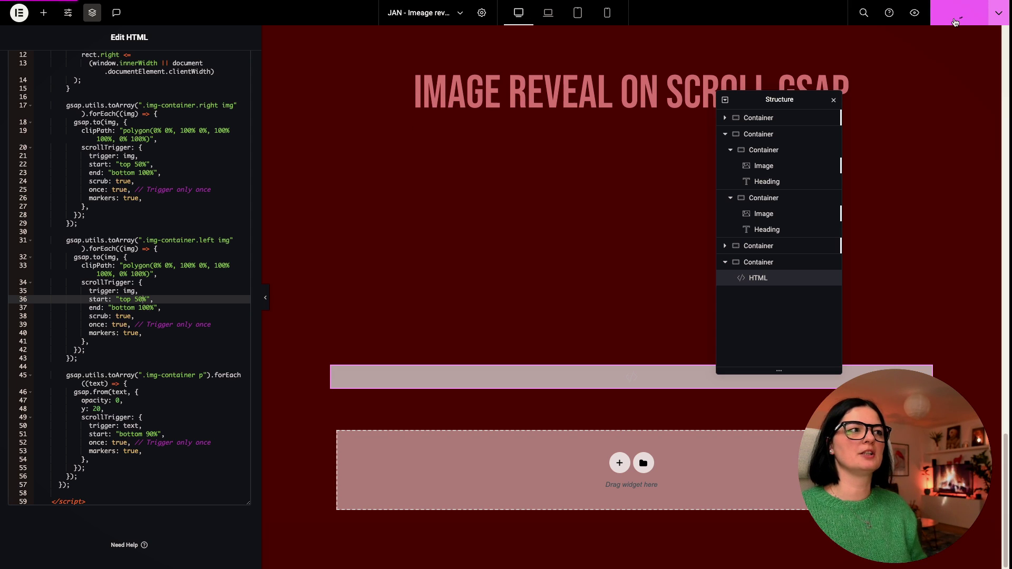
click(915, 12)
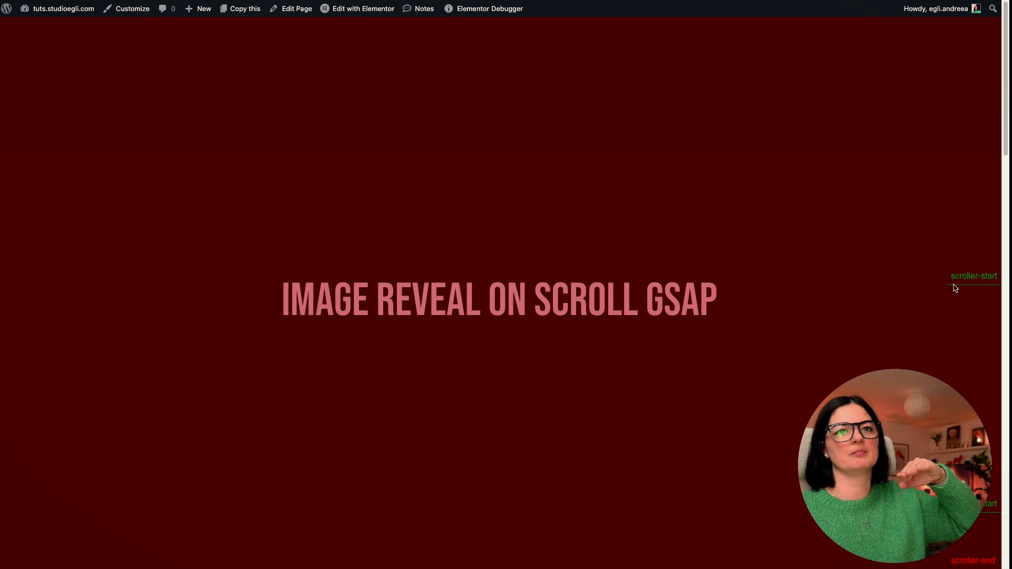
Scroll down the live page to watch the plant and blue-house photos and headings reveal at 'top 50%'.
scroll(972, 332, down, 3)
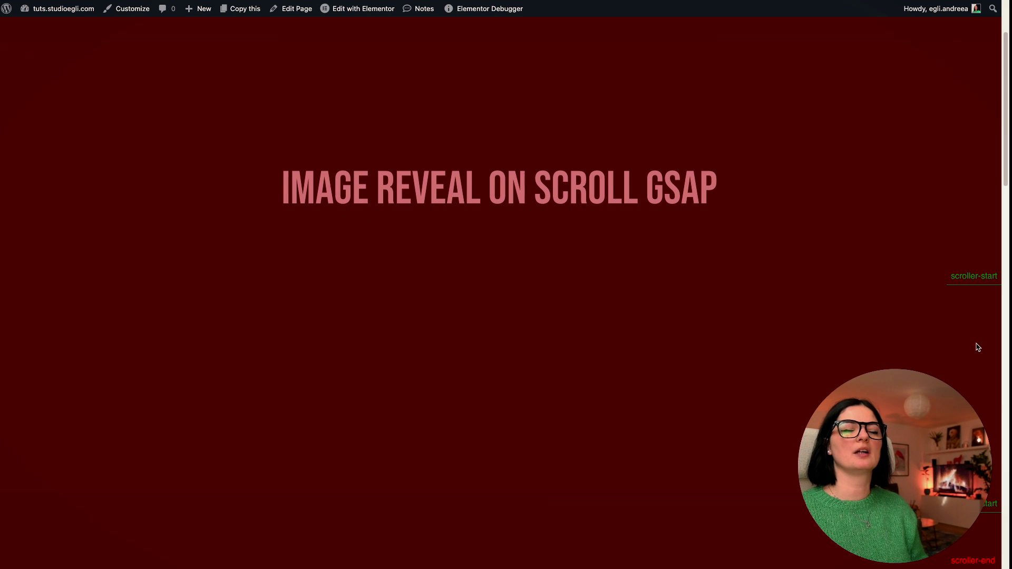
scroll(978, 348, down, 3)
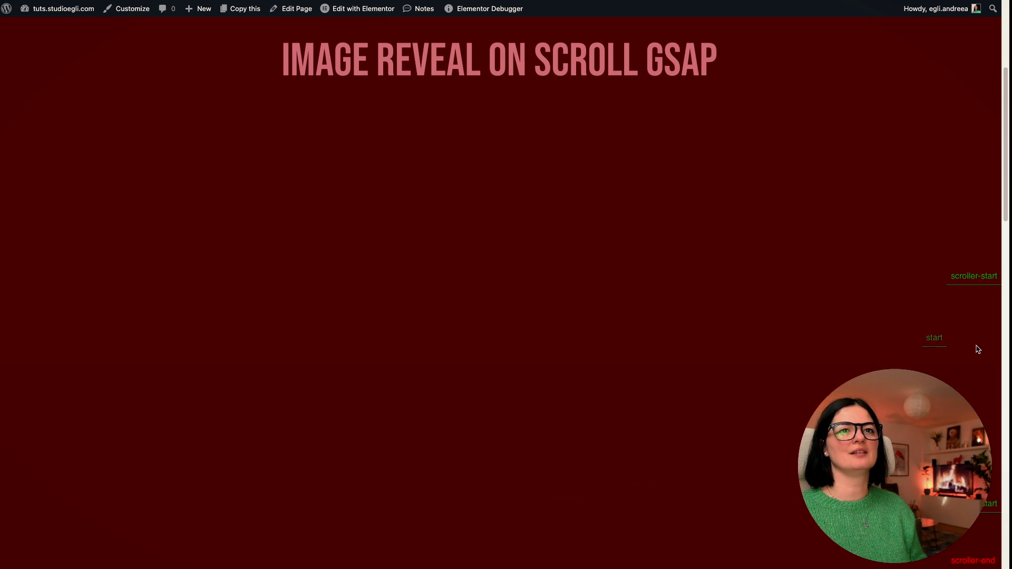
scroll(978, 350, down, 2)
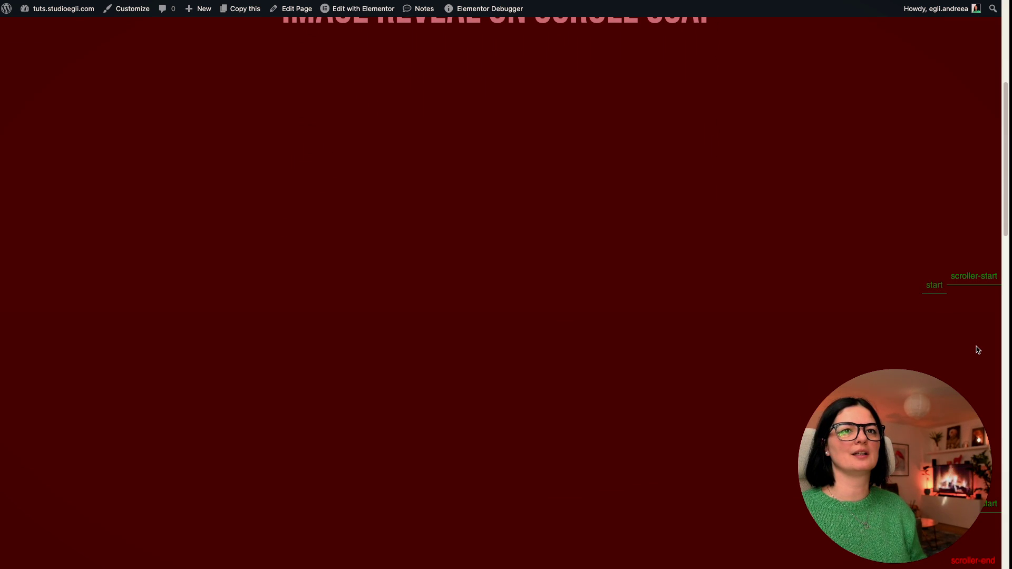
scroll(978, 350, down, 2)
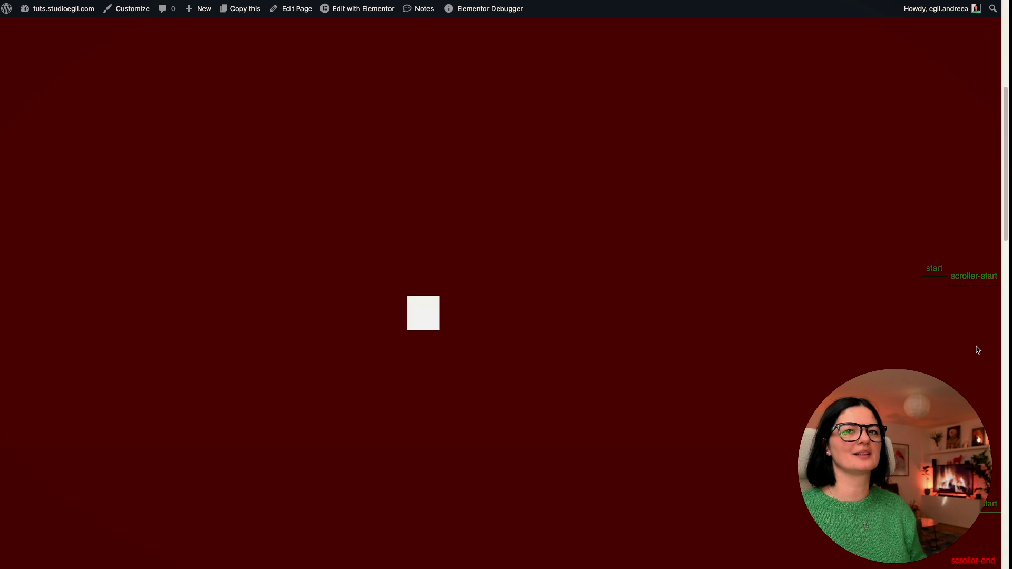
scroll(978, 349, down, 4)
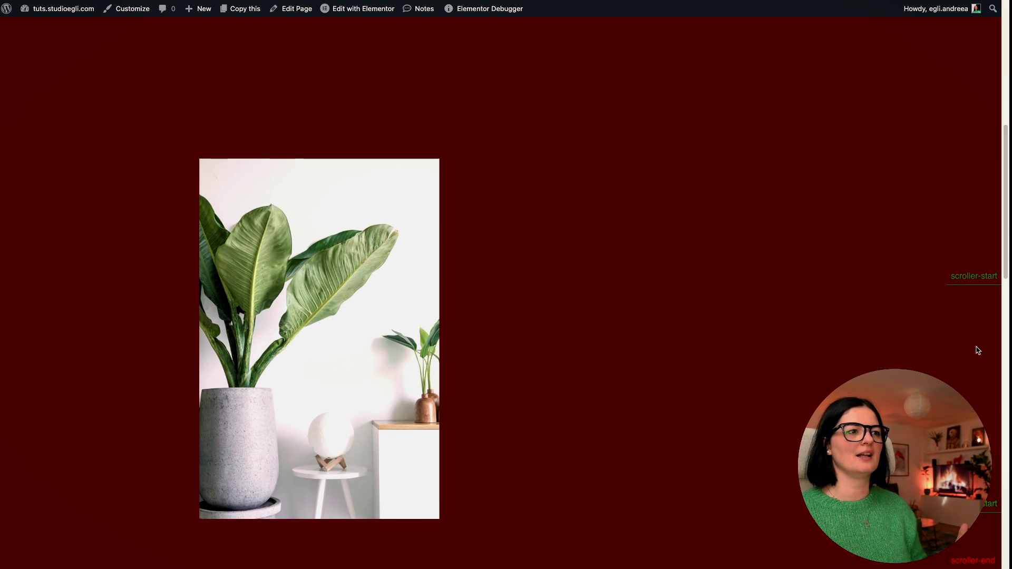
scroll(978, 351, down, 5)
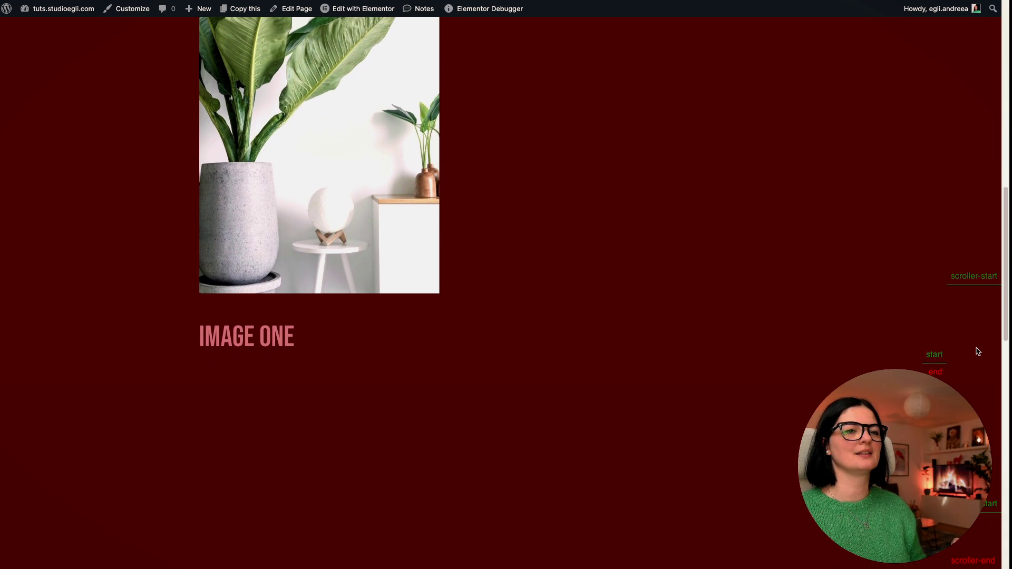
scroll(978, 351, down, 3)
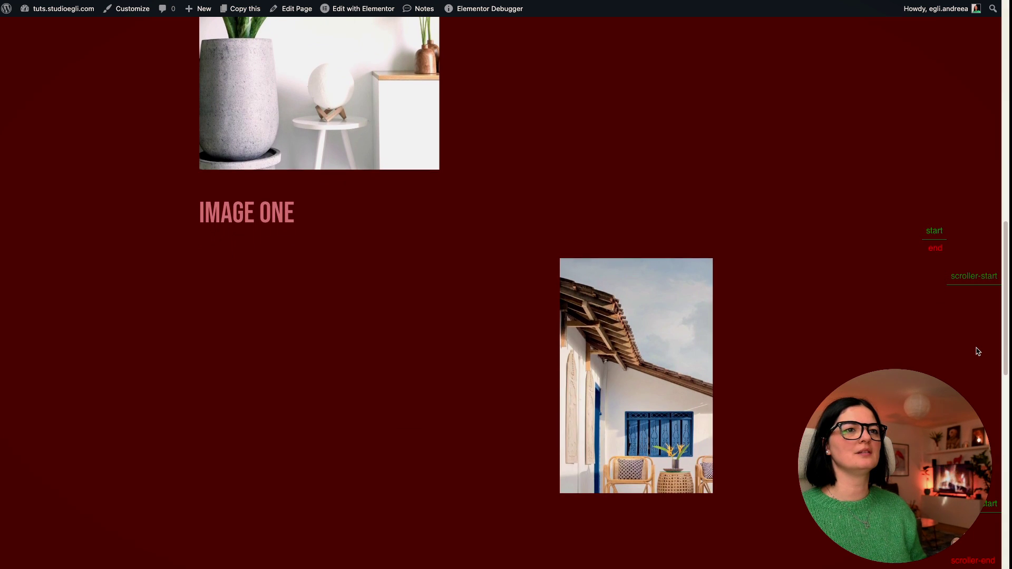
scroll(978, 352, down, 3)
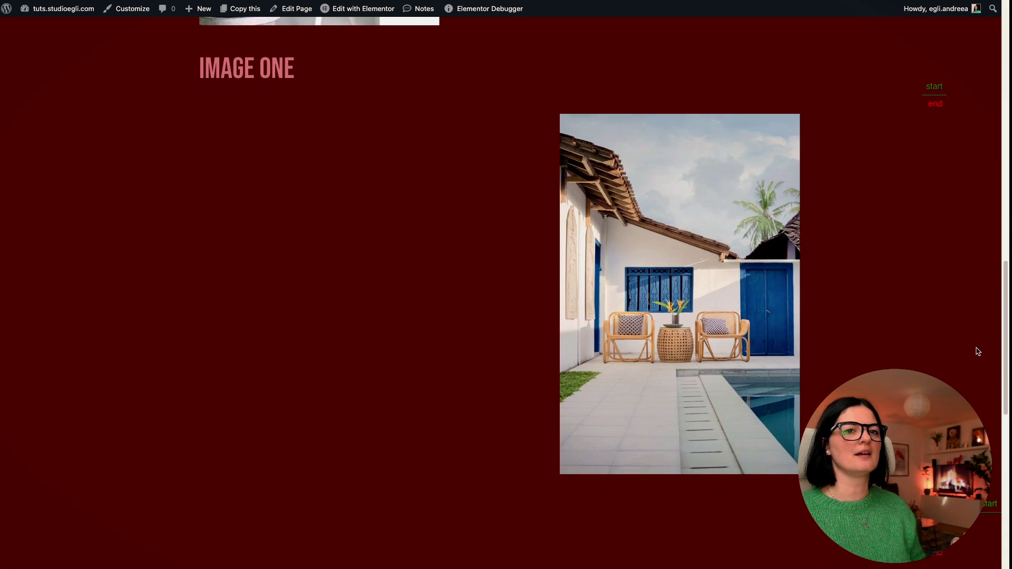
scroll(978, 352, down, 1)
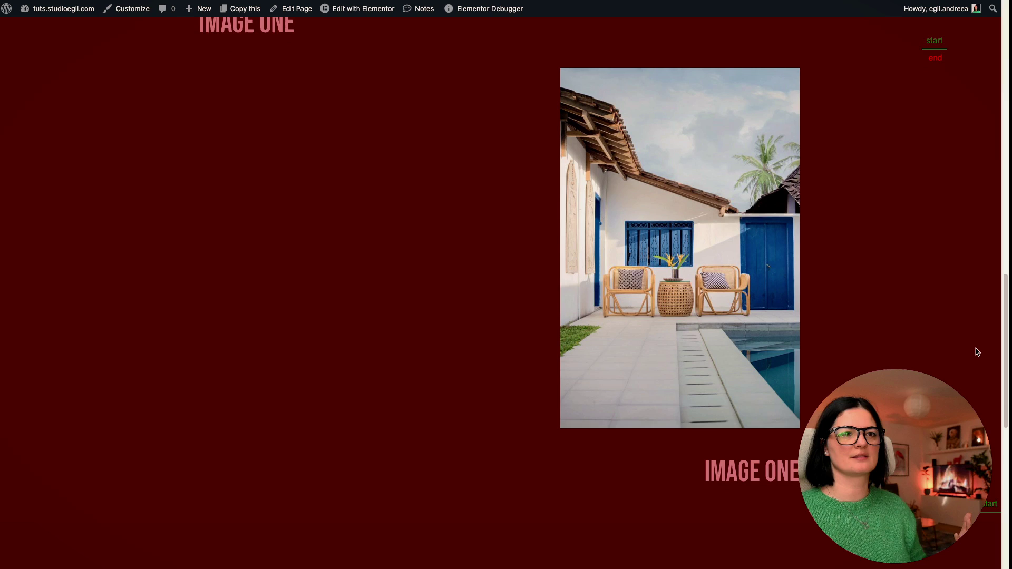
scroll(978, 352, down, 1)
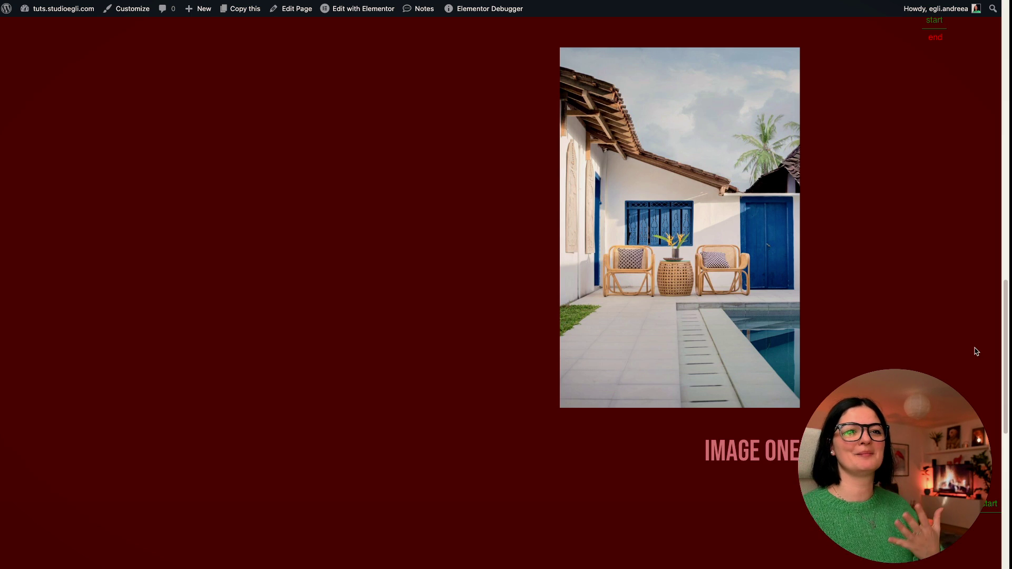
Back in the HTML widget code, comment out the right-image 'markers: true' line 26.
click(28, 442)
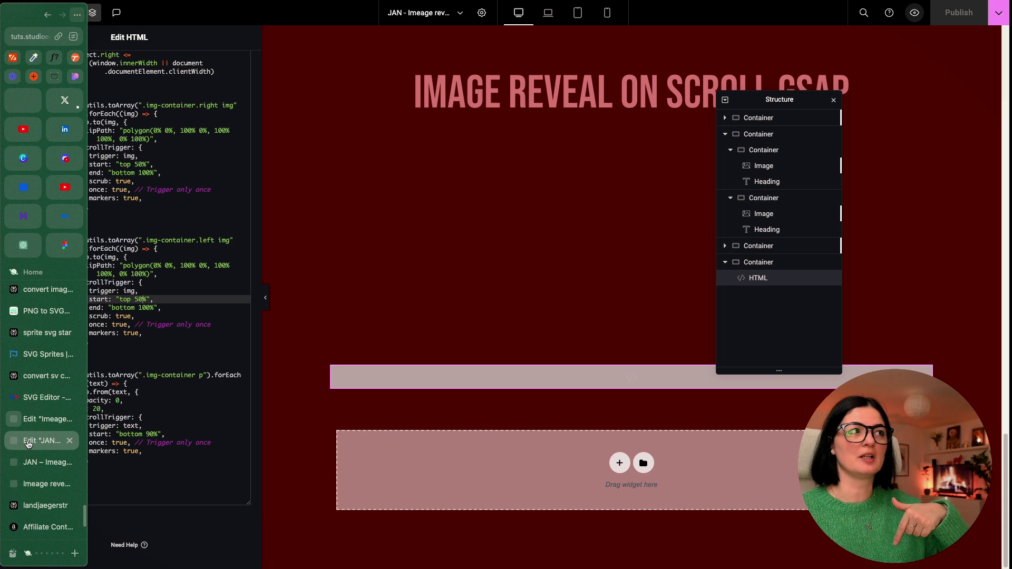
click(183, 225)
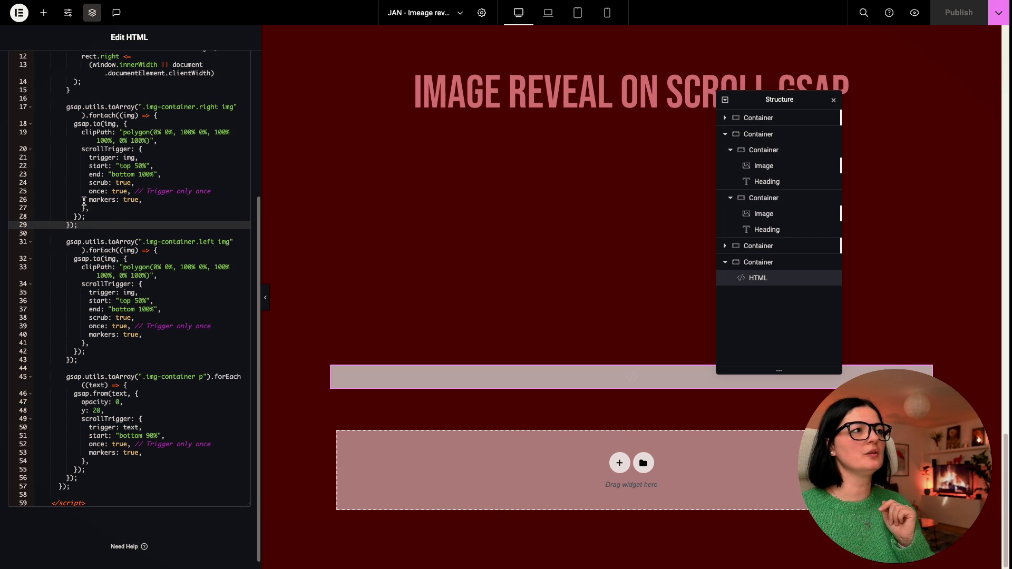
click(106, 201)
click(148, 200)
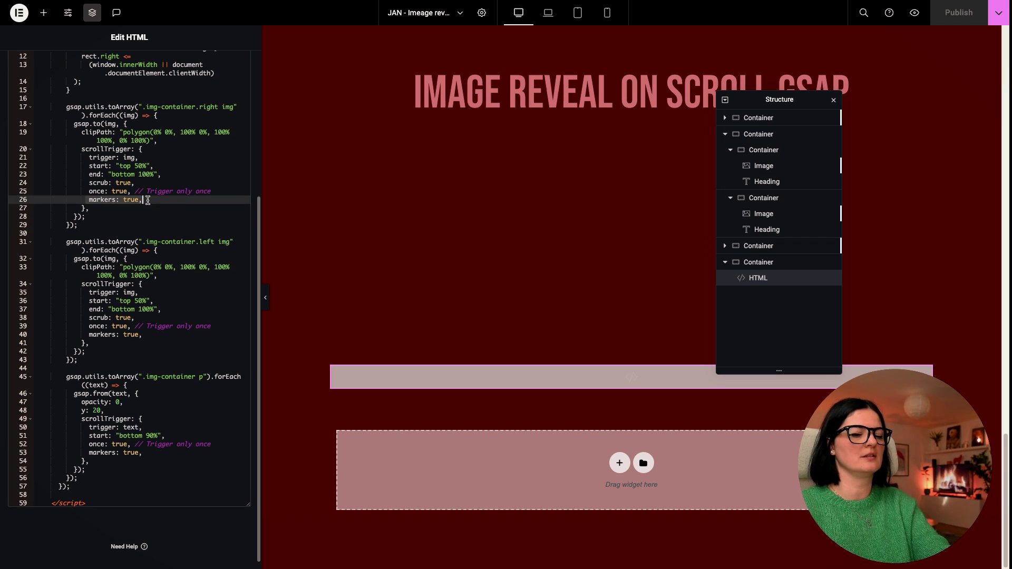
key(ctrl+slash)
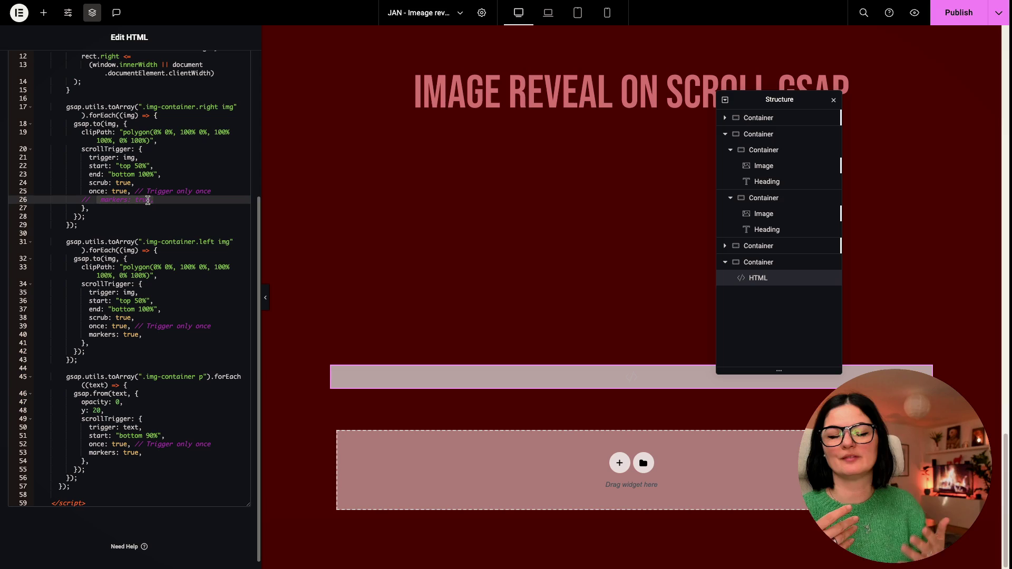